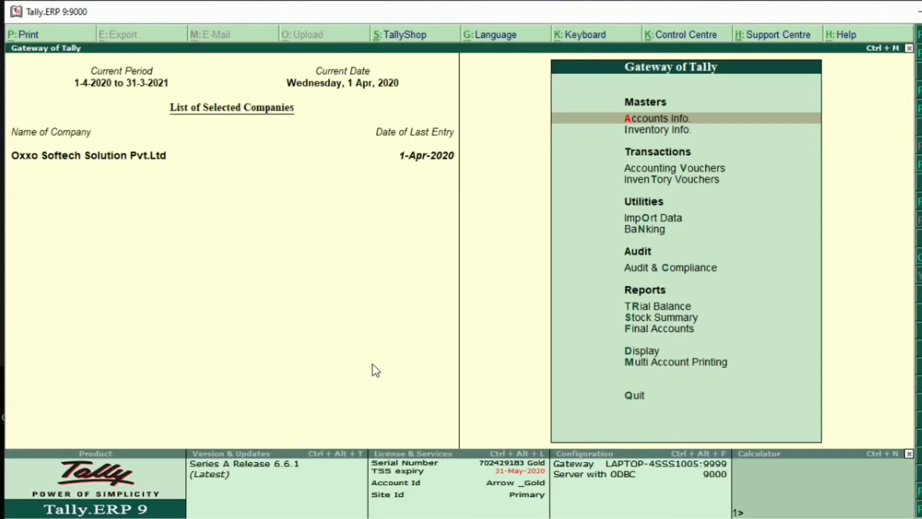
# - Start a payment accounting voucher dated 1-Apr-2020 with Kotak Mahindra Bank (India) as the account
pyautogui.press('Down')
pyautogui.press('Down')
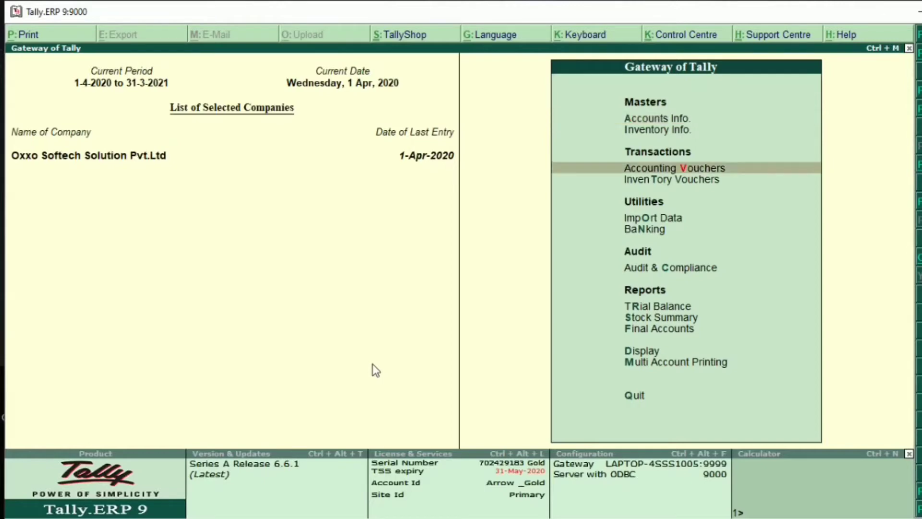
pyautogui.press('Return')
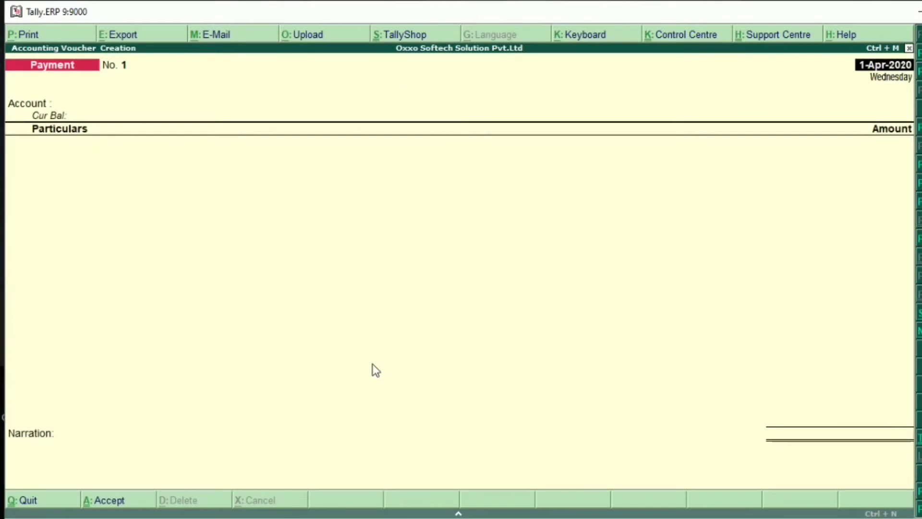
pyautogui.press('Return')
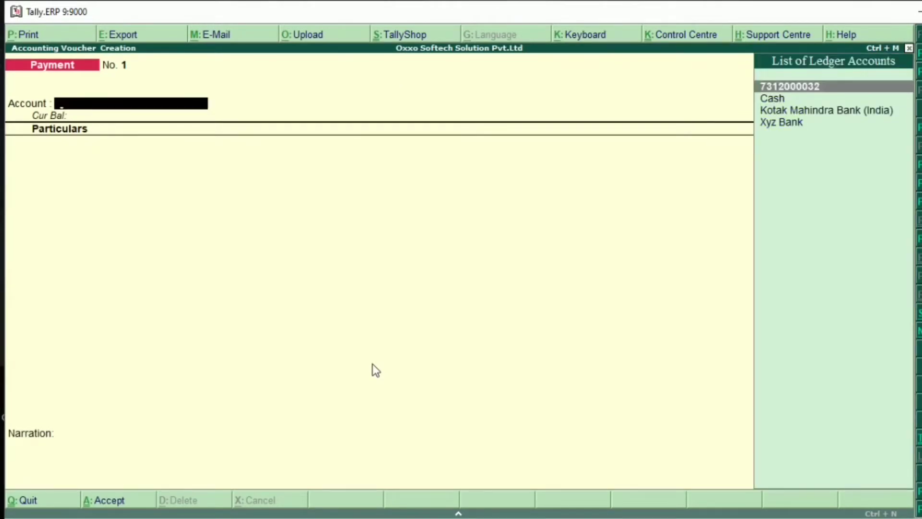
pyautogui.press('Down')
pyautogui.press('Down')
pyautogui.press('Return')
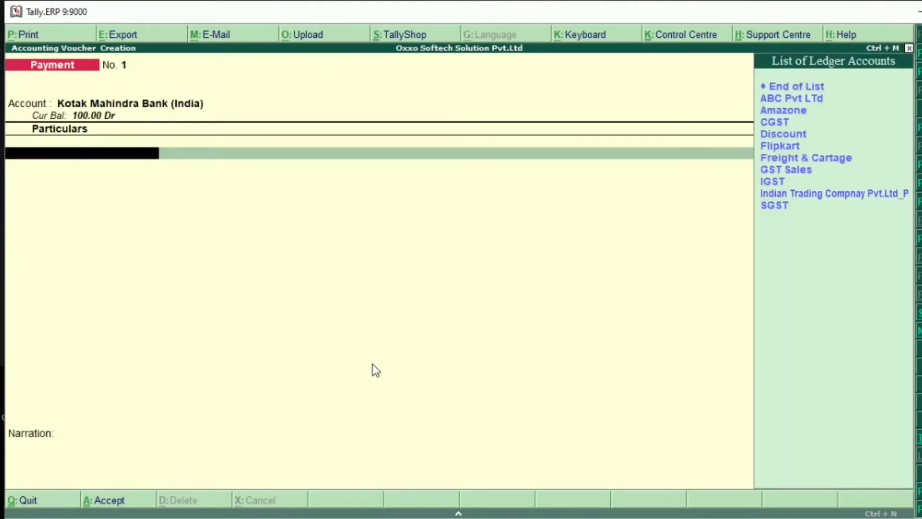
# - Enter Indian Trading Compnay Pvt.Ltd_P in the particulars for 1,000 and allocate the amount On Account
pyautogui.press('Down')
pyautogui.press('Down')
pyautogui.press('Down')
pyautogui.press('Down')
pyautogui.press('Down')
pyautogui.press('Down')
pyautogui.press('Down')
pyautogui.press('Down')
pyautogui.press('Down')
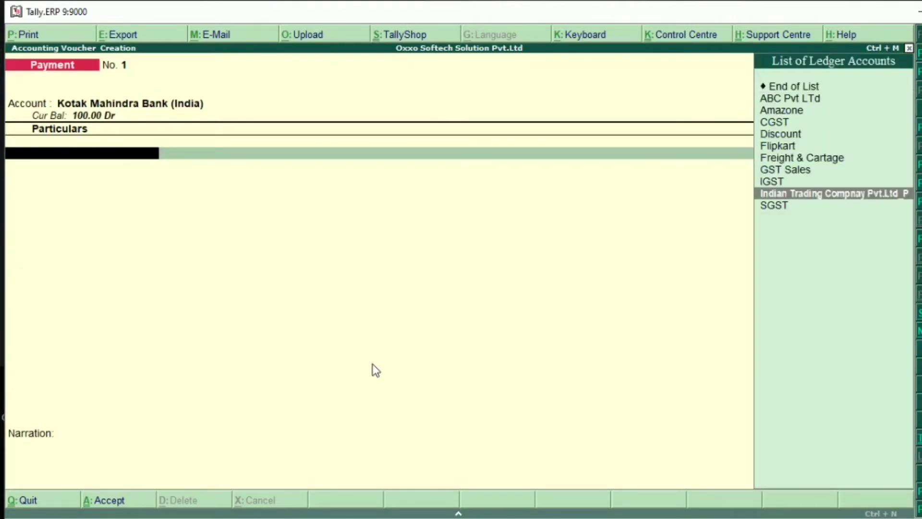
pyautogui.press('Return')
pyautogui.write('1,00')
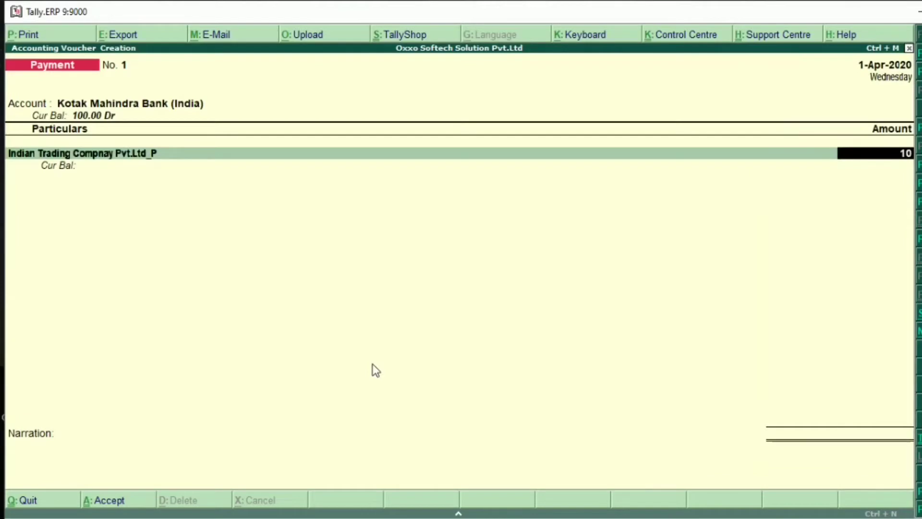
pyautogui.write('00')
pyautogui.press('Return')
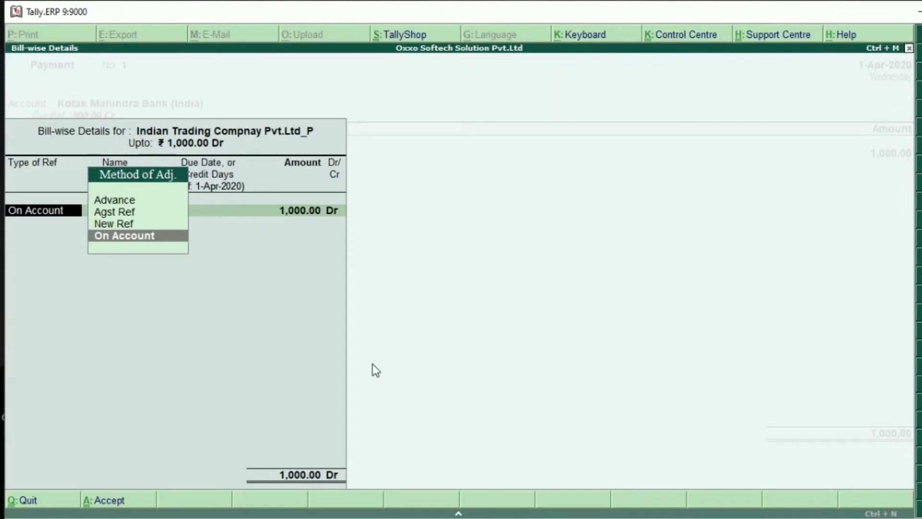
pyautogui.hotkey('ctrl', 'a')
pyautogui.press('Return')
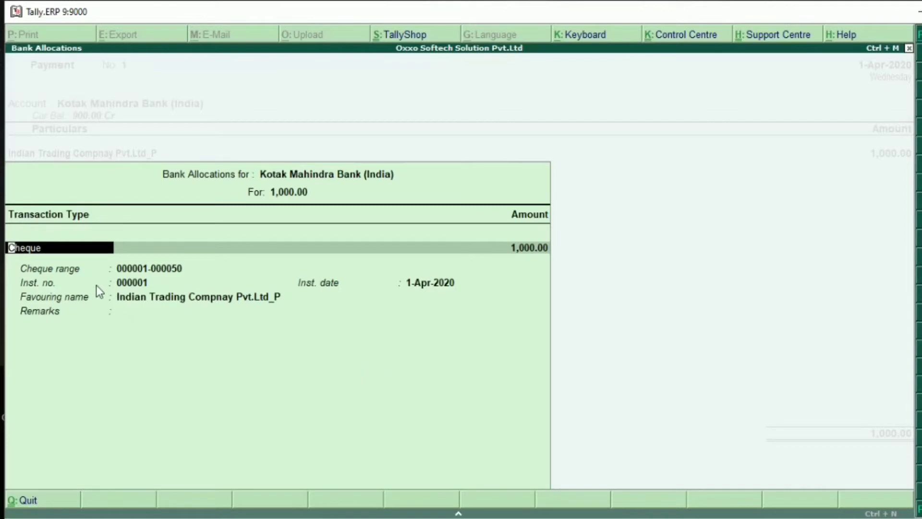
# - Try ATM as the transaction type in the bank allocation, then return to the transaction type selection
pyautogui.press('BackSpace')
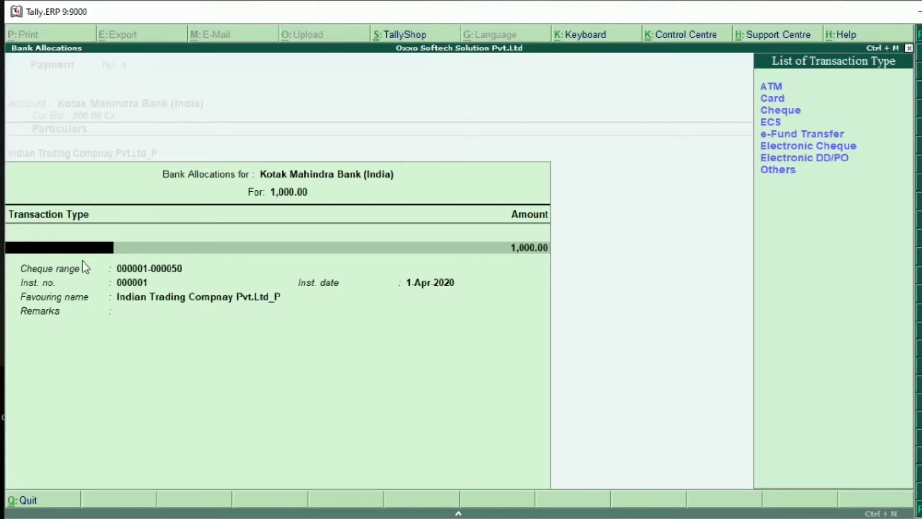
pyautogui.press('Return')
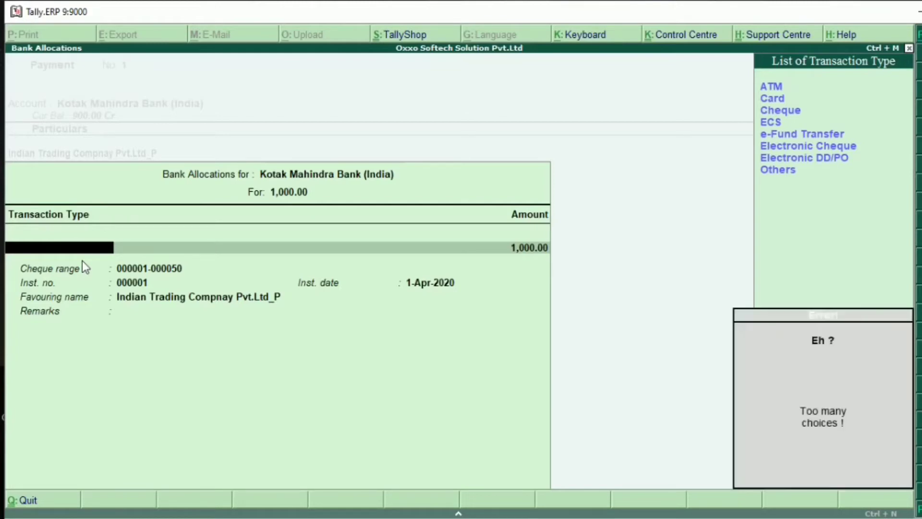
pyautogui.press('Down')
pyautogui.press('Return')
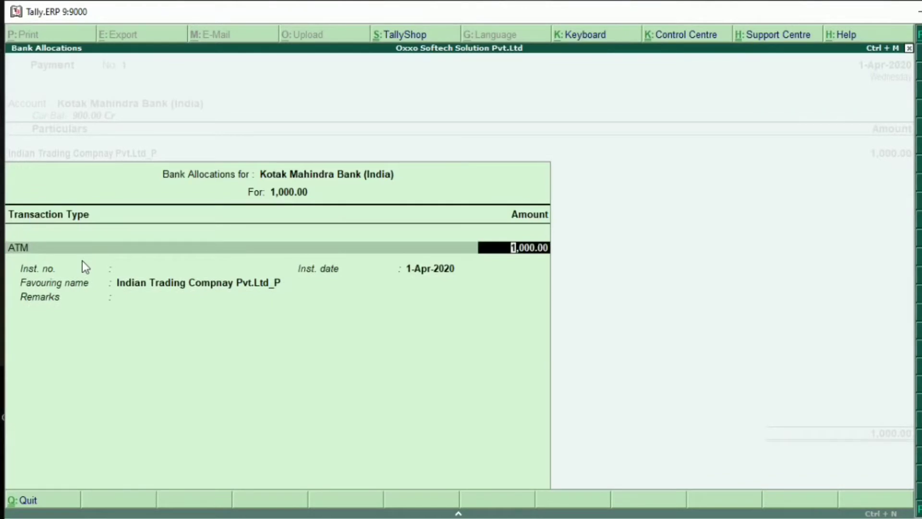
pyautogui.press('Return')
pyautogui.press('Return')
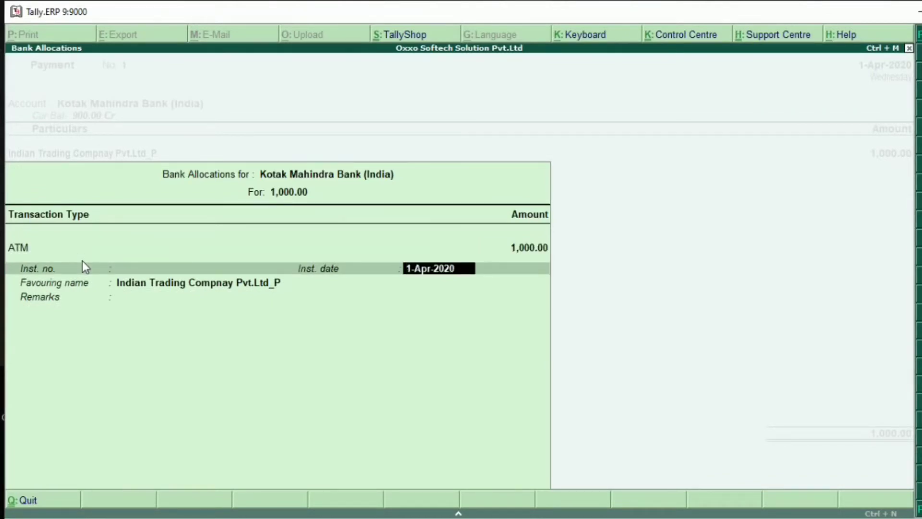
pyautogui.press('BackSpace')
pyautogui.press('BackSpace')
pyautogui.press('BackSpace')
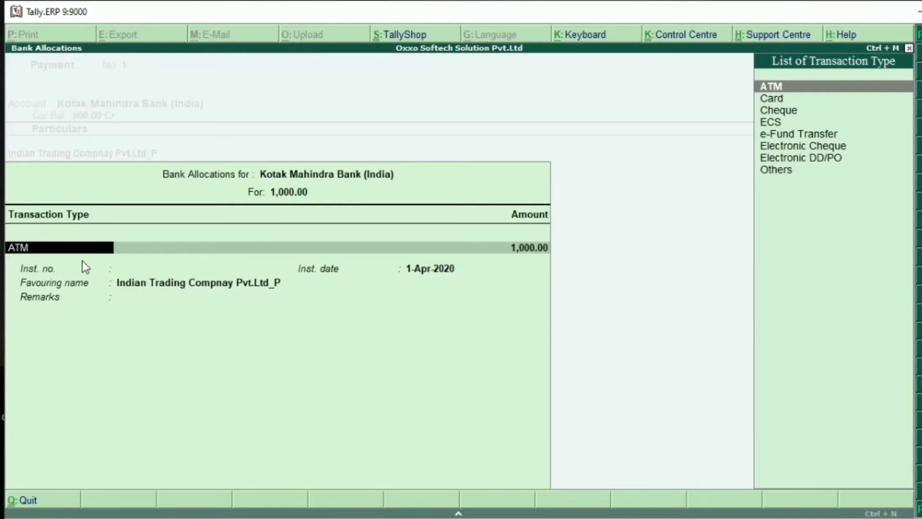
pyautogui.write('ch')
pyautogui.press('Return')
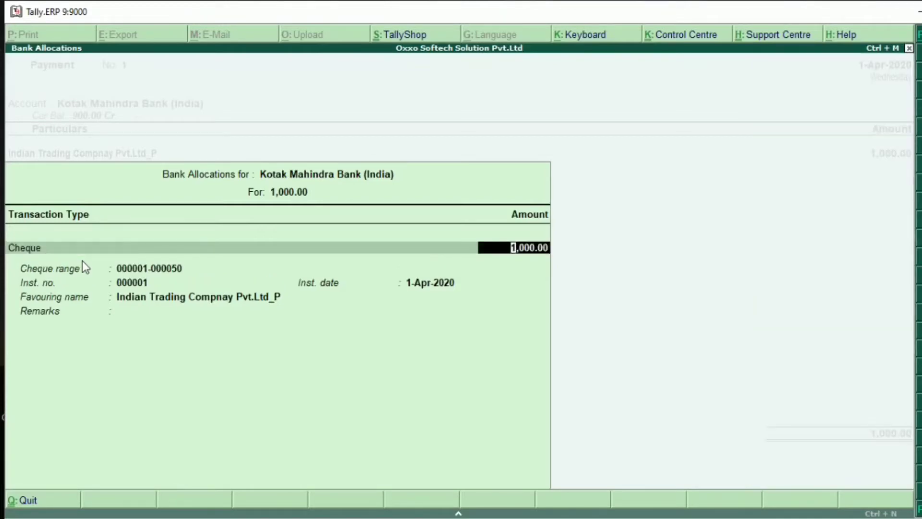
pyautogui.press('Return')
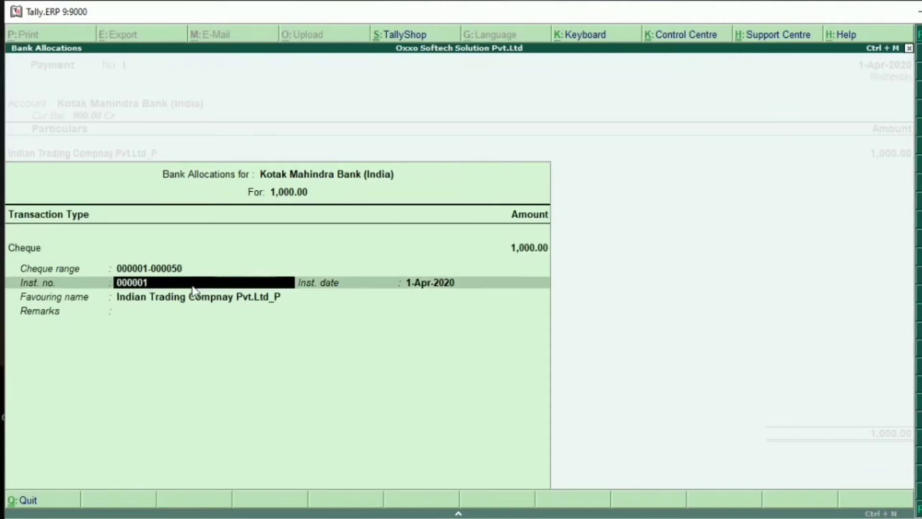
pyautogui.press('BackSpace')
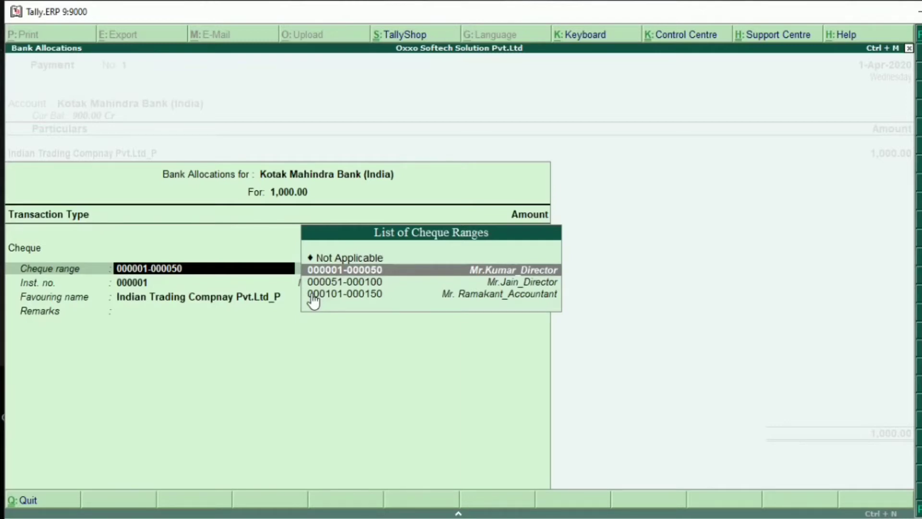
pyautogui.click(539, 271)
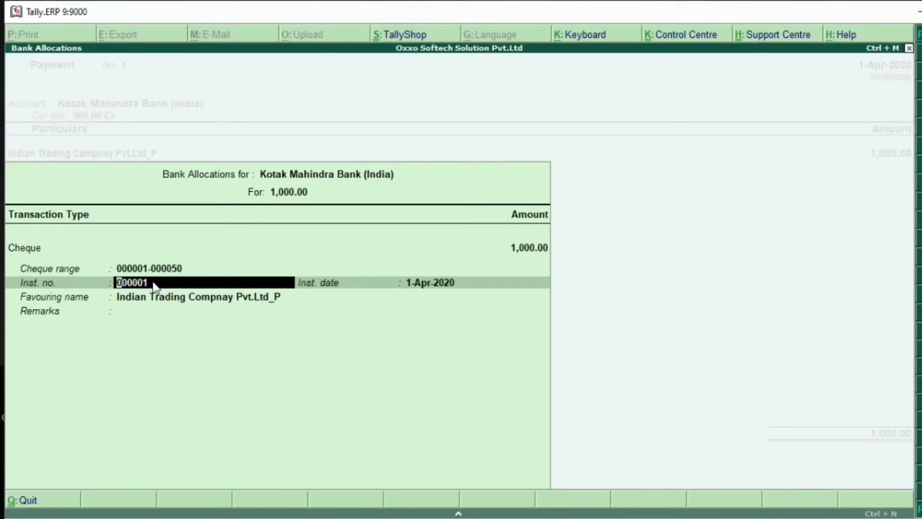
# - Set the cheque's instrument date to 5-Apr-2020 and keep the suggested instrument number and favouring name
pyautogui.press('Return')
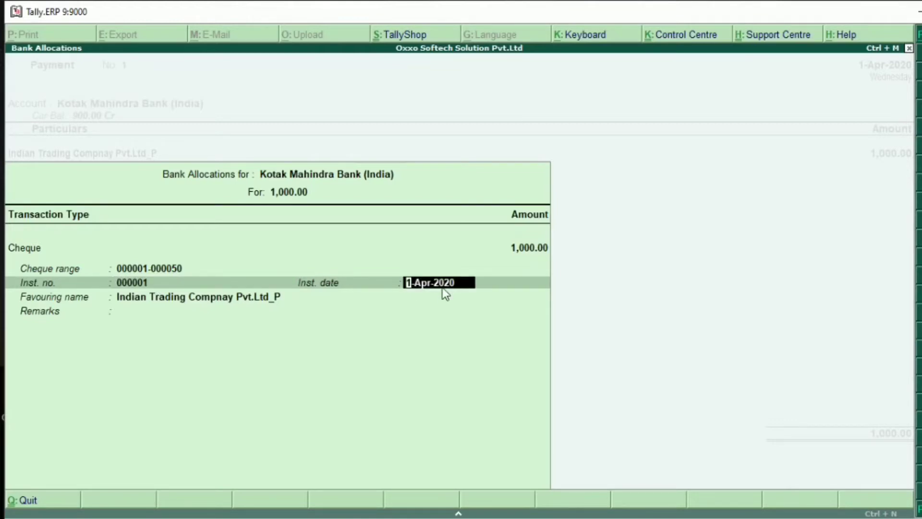
pyautogui.write('5april')
pyautogui.press('Return')
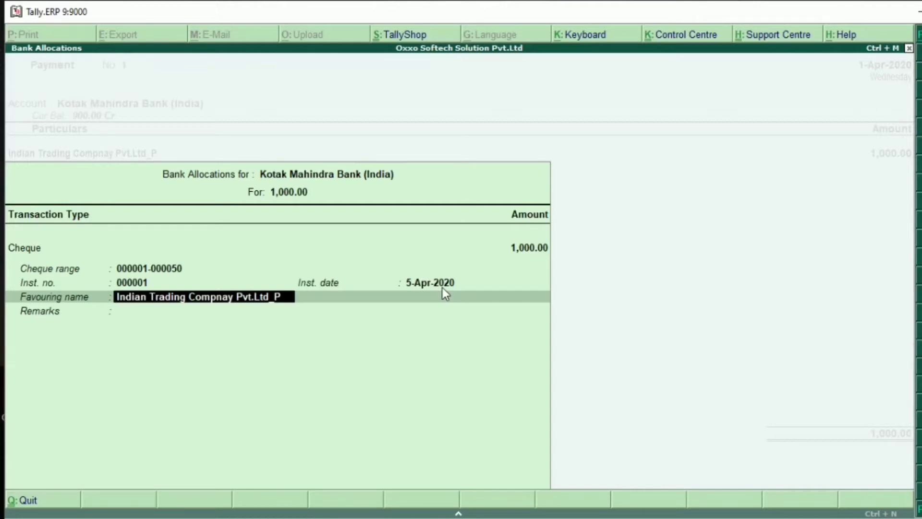
pyautogui.press('Return')
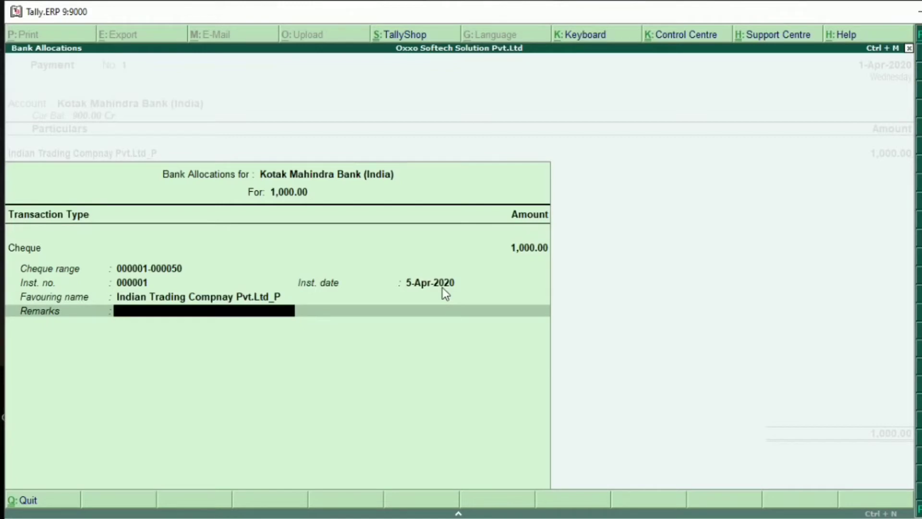
pyautogui.press('BackSpace')
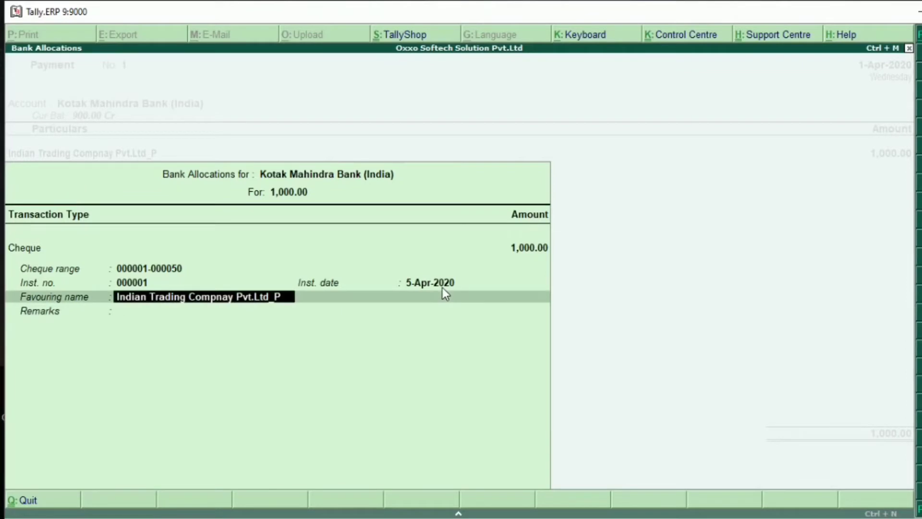
pyautogui.press('Return')
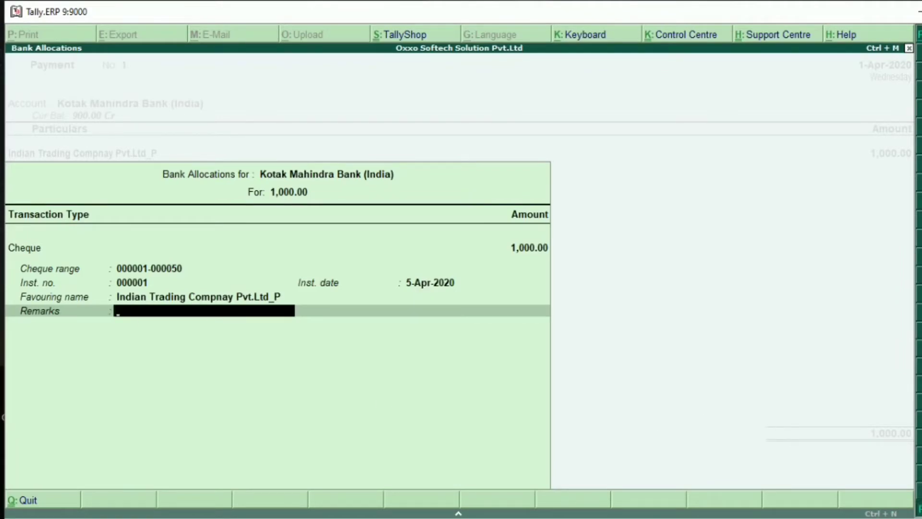
# - Configure the bank allocation to show the Ref. ID, E-mail, cheque cross using, beneficiary code and transfer mode
pyautogui.press('F12')
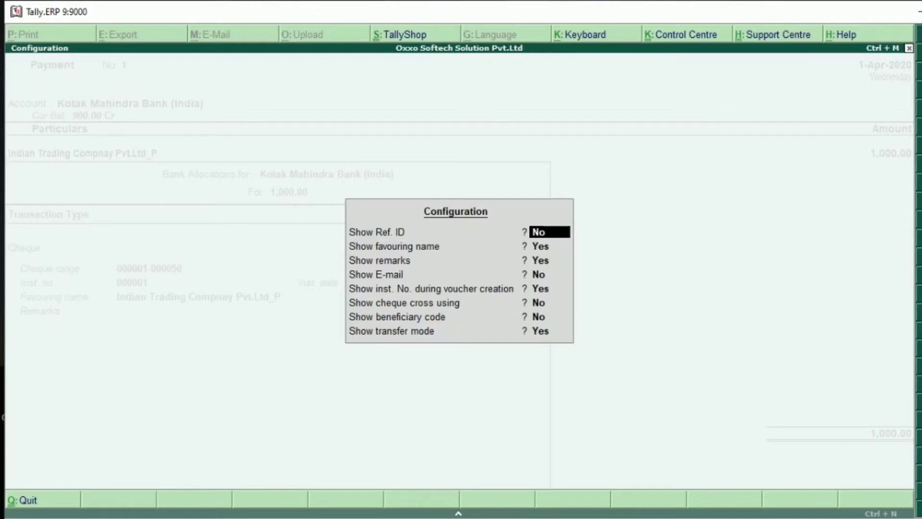
pyautogui.press('y')
pyautogui.press('Return')
pyautogui.press('Return')
pyautogui.press('y')
pyautogui.press('Return')
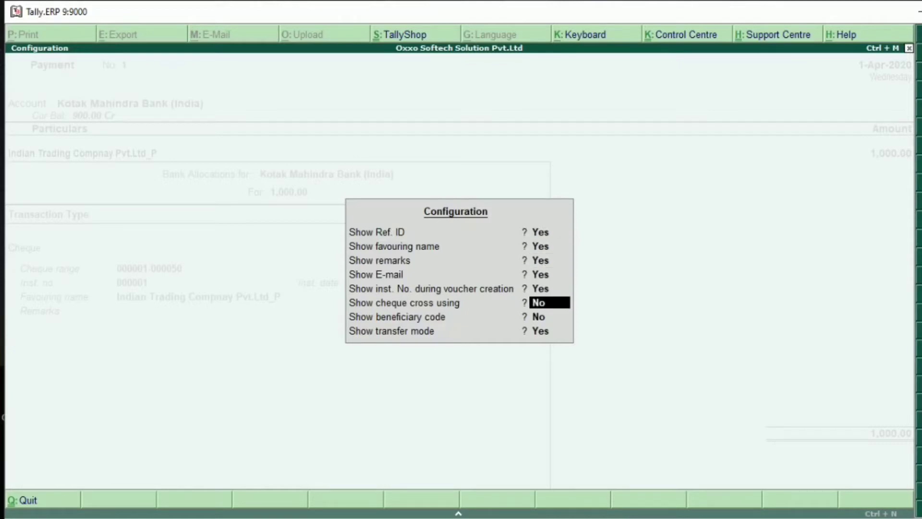
pyautogui.press('y')
pyautogui.press('Return')
pyautogui.press('y')
pyautogui.press('Return')
pyautogui.press('y')
pyautogui.press('Return')
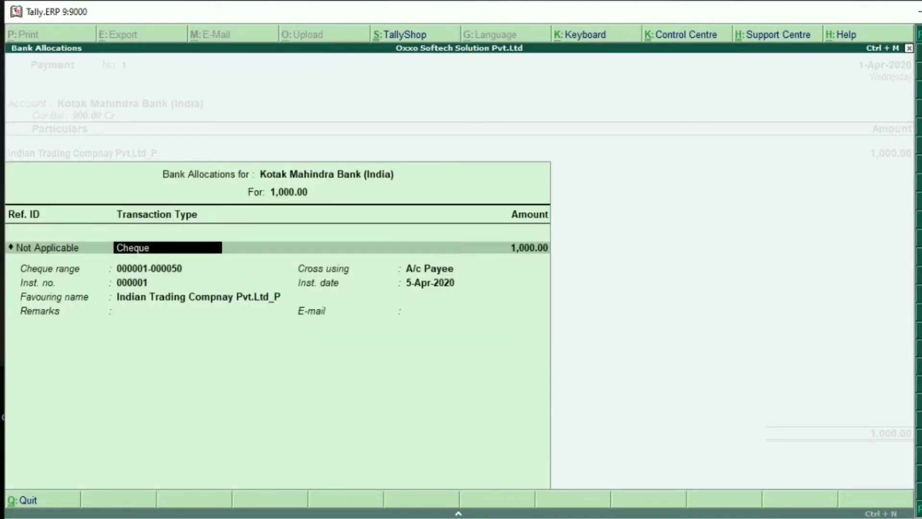
# - Complete the cheque allocation with A/c Payee crossing, leaving remarks and e-mail blank, and save the payment voucher without a narration
pyautogui.press('Return')
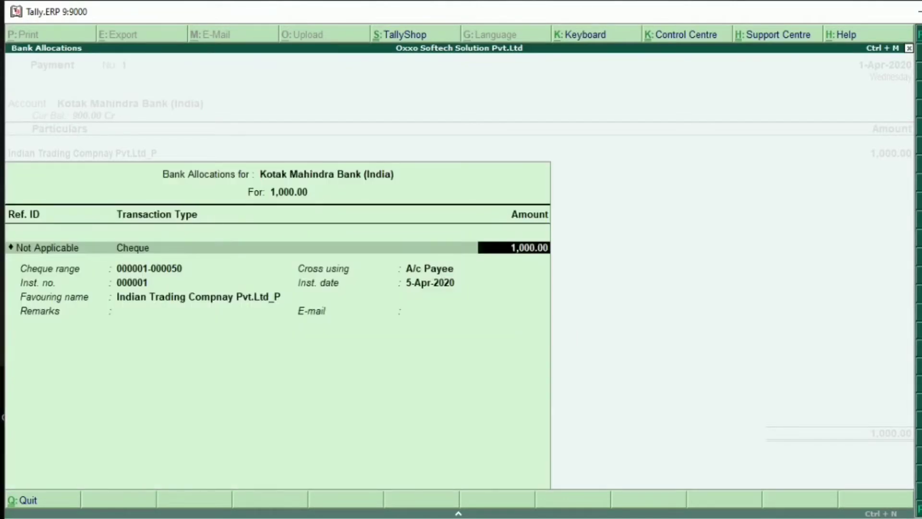
pyautogui.press('Return')
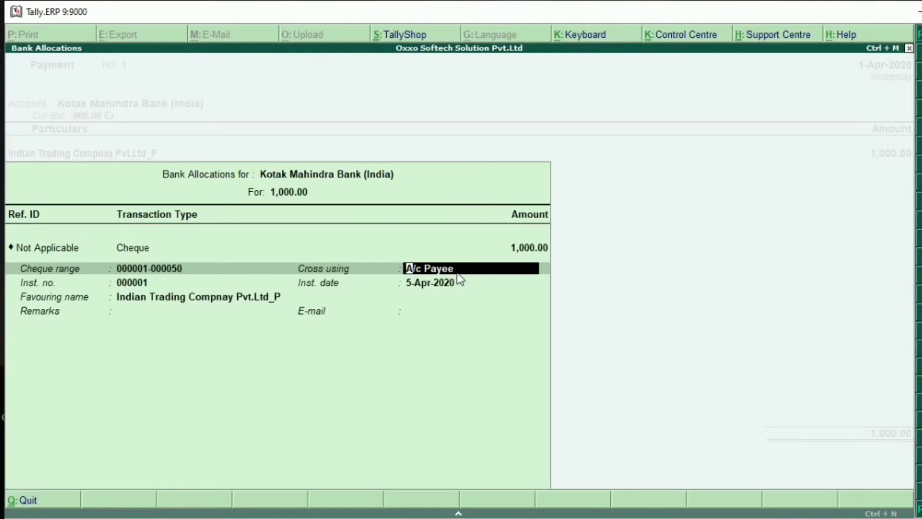
pyautogui.press('Return')
pyautogui.press('Return')
pyautogui.press('Return')
pyautogui.press('Return')
pyautogui.press('Return')
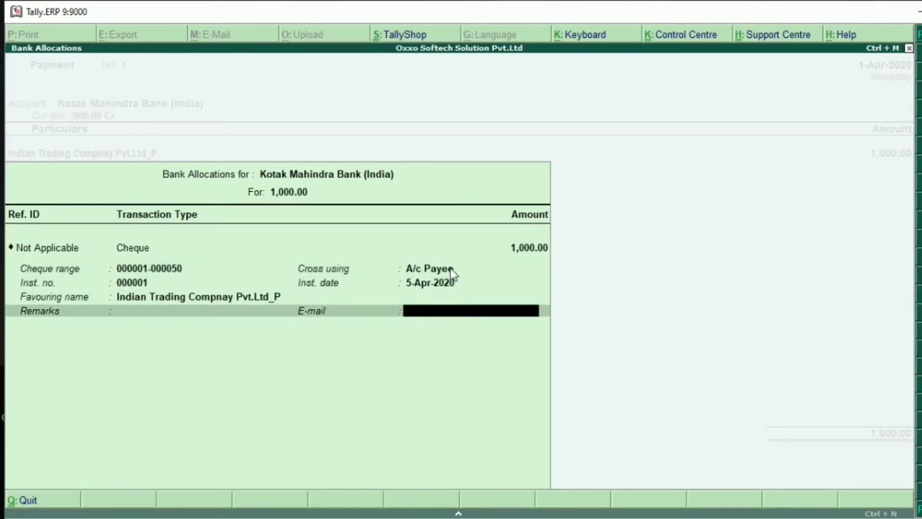
pyautogui.press('Return')
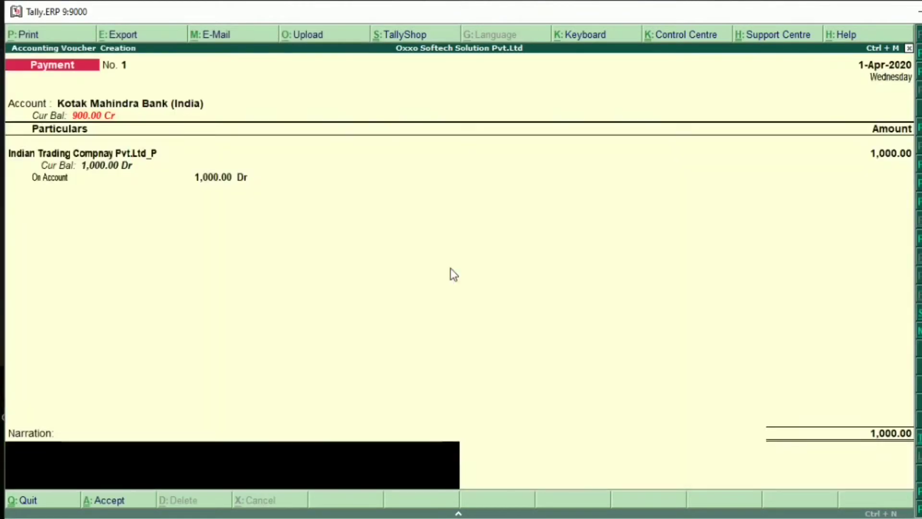
pyautogui.press('Return')
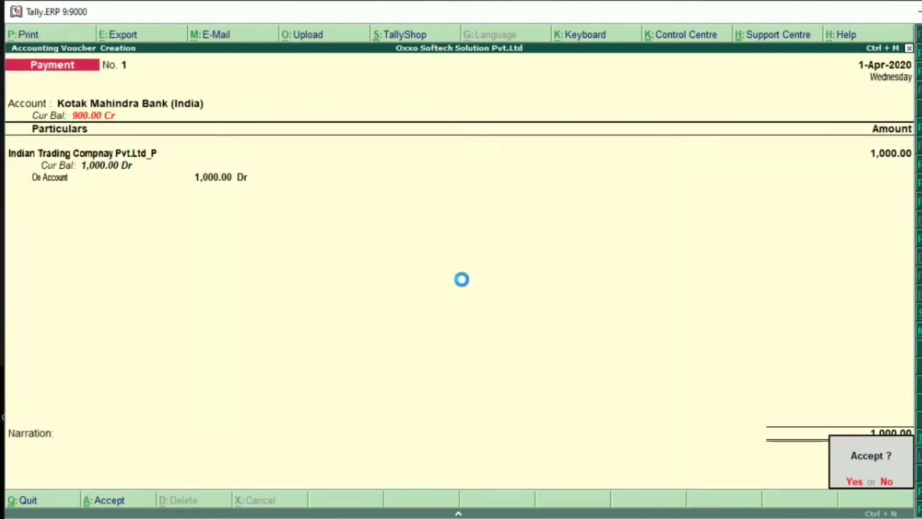
pyautogui.press('Return')
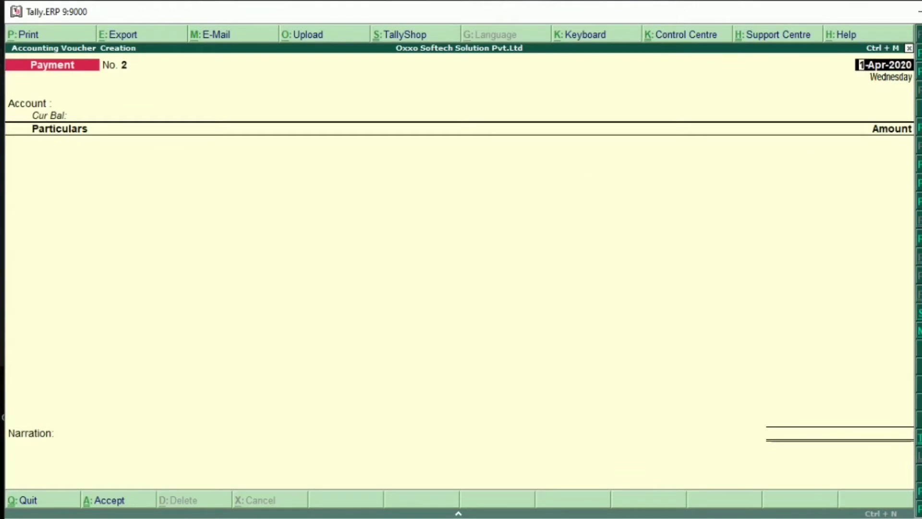
# - Start a receipt voucher into Kotak Mahindra Bank (India) and credit ABC Pvt LTd with 5,000
pyautogui.press('F6')
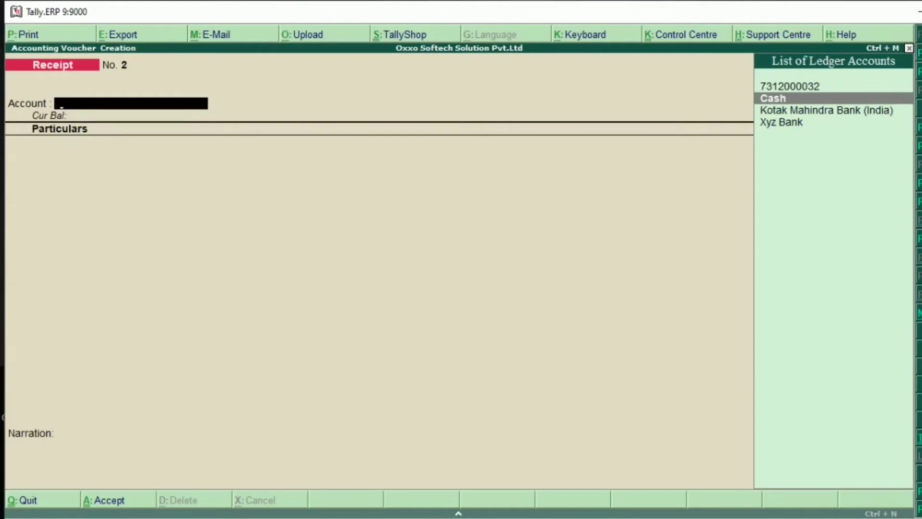
pyautogui.press('Down')
pyautogui.press('Return')
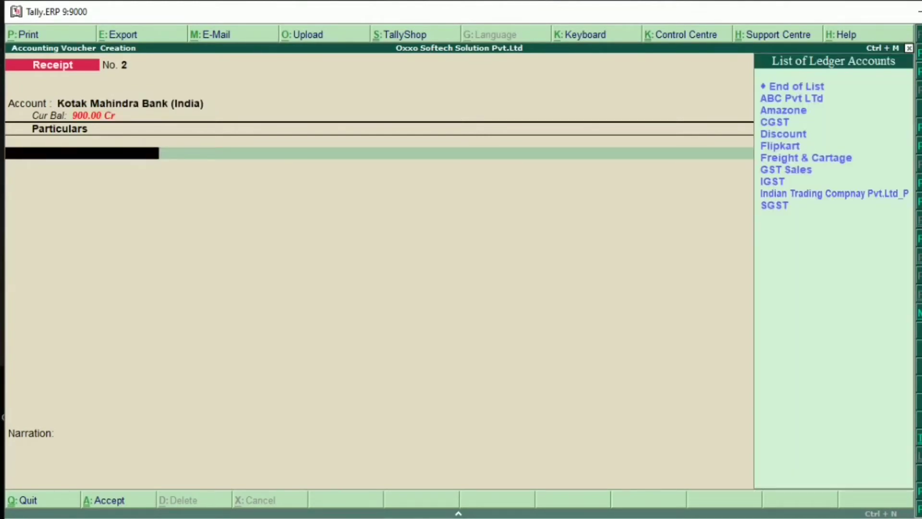
pyautogui.press('Down')
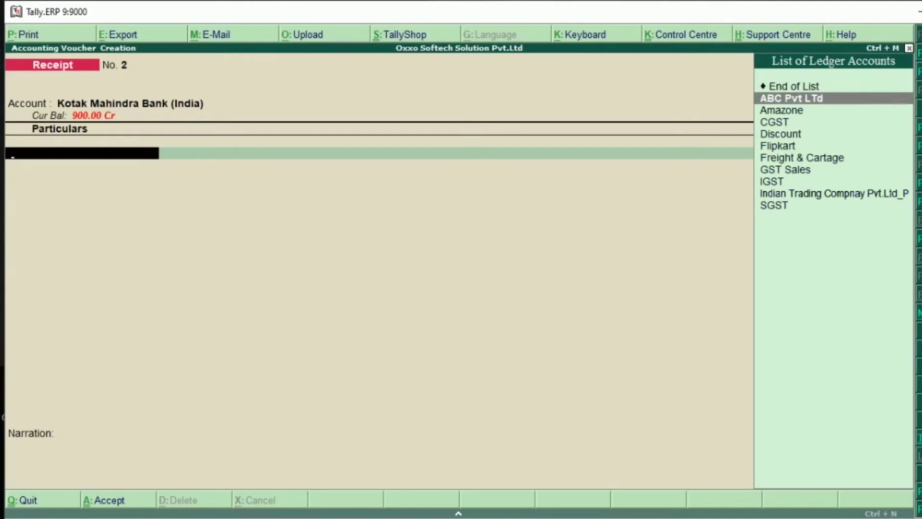
pyautogui.press('Return')
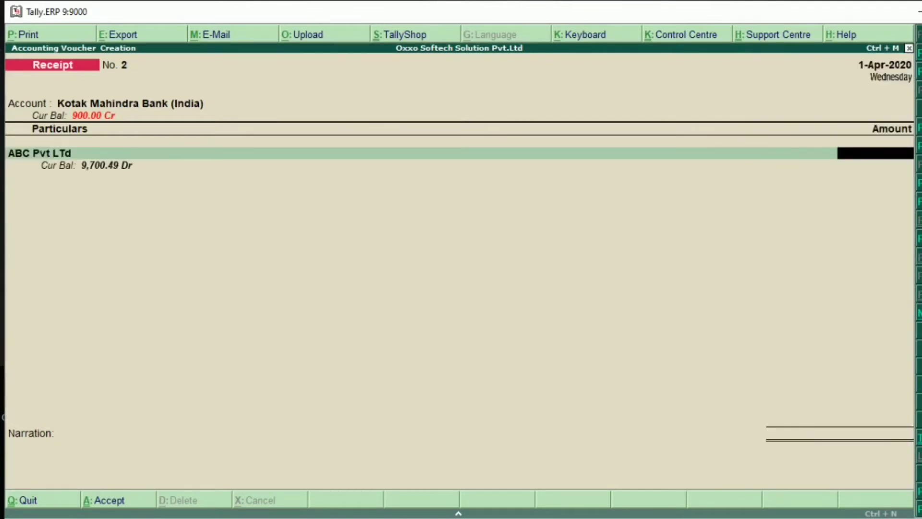
pyautogui.write('5000')
pyautogui.press('Return')
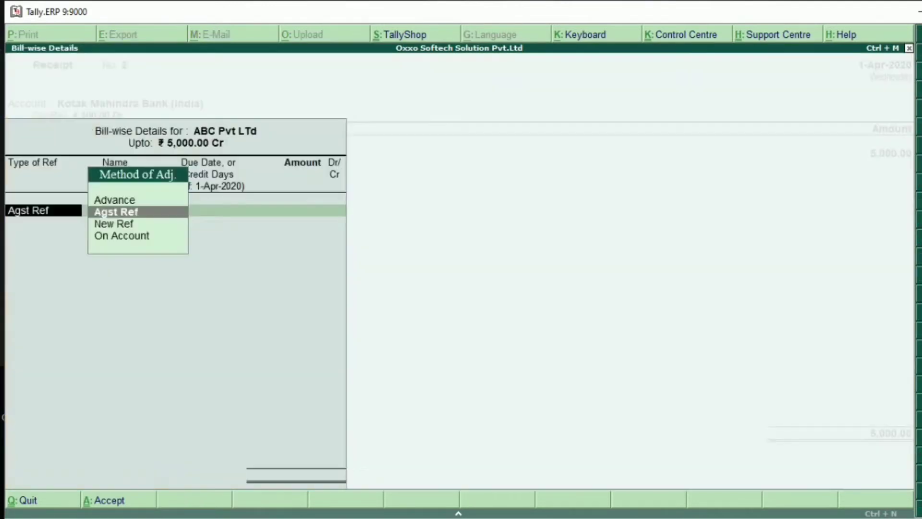
# - Adjust the receipt against the pending bill OS\001\20-21 and set the bank allocation's transaction type to Cheque/DD
pyautogui.press('Return')
pyautogui.press('Return')
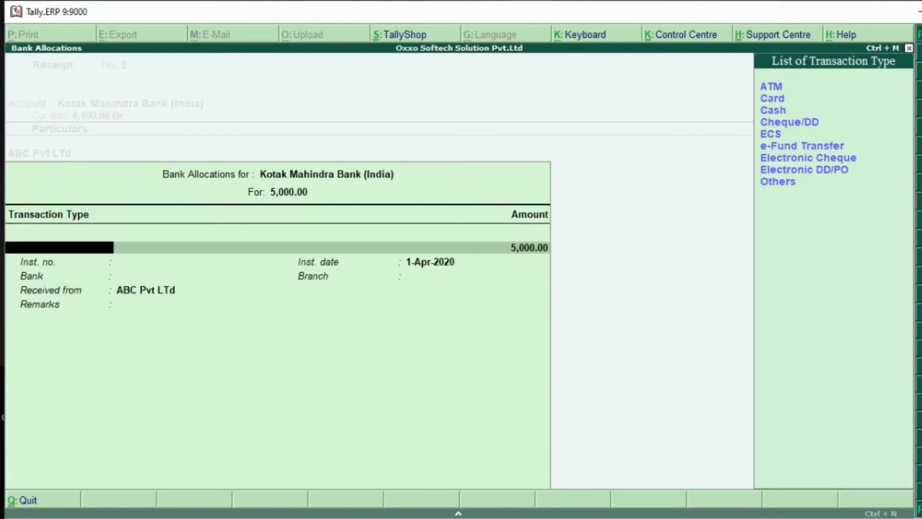
pyautogui.write('ch')
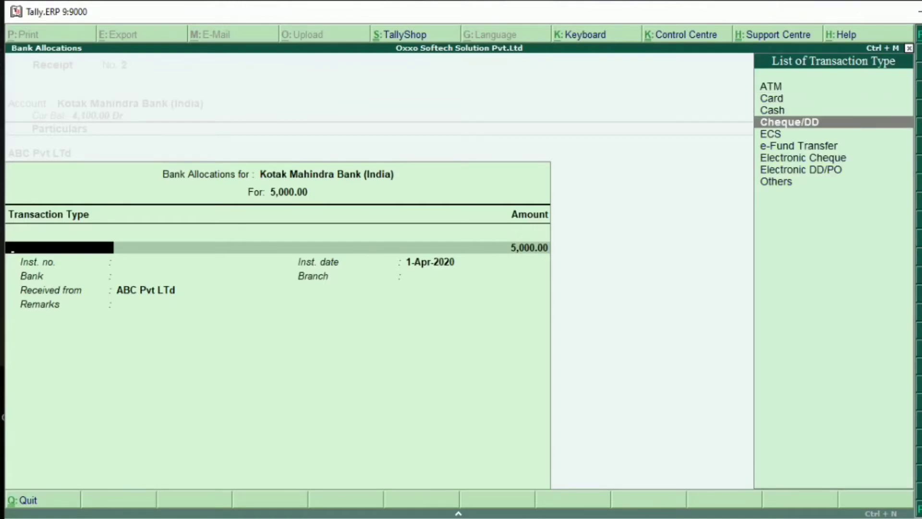
pyautogui.press('Return')
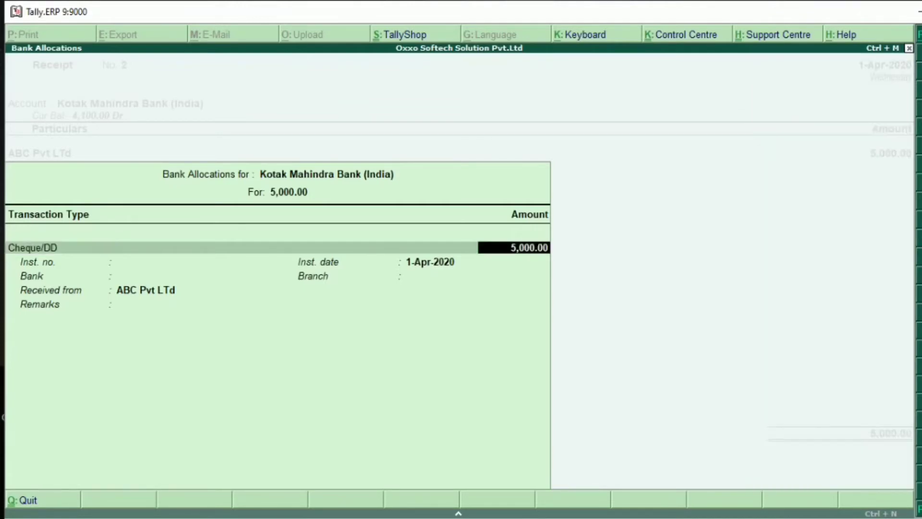
# - Switch the bank allocation's transaction type to e-Fund Transfer and go through its instrument, received-from and transfer mode details
pyautogui.press('BackSpace')
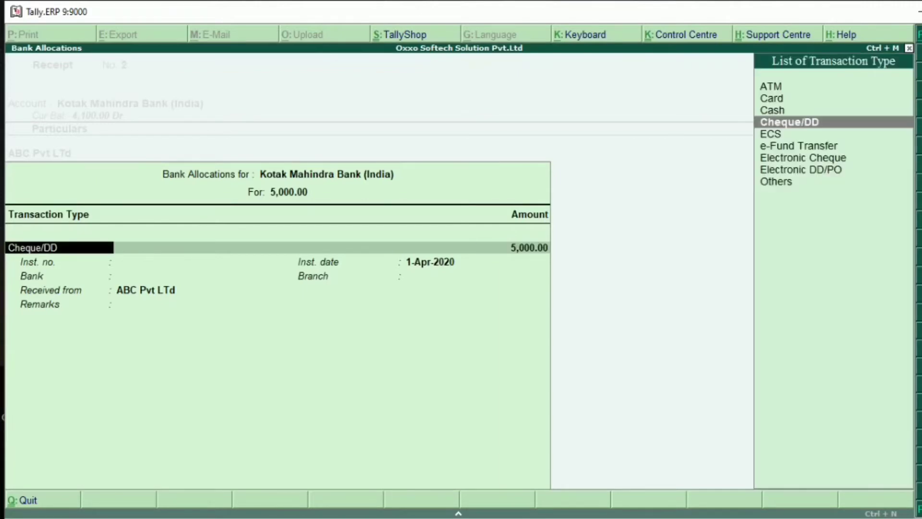
pyautogui.press('Down')
pyautogui.press('Down')
pyautogui.press('Return')
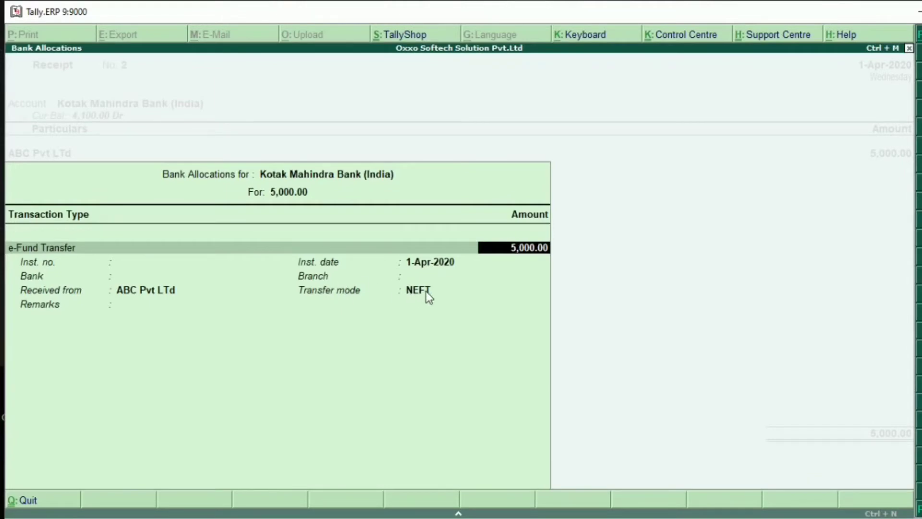
pyautogui.press('Return')
pyautogui.press('Return')
pyautogui.press('BackSpace')
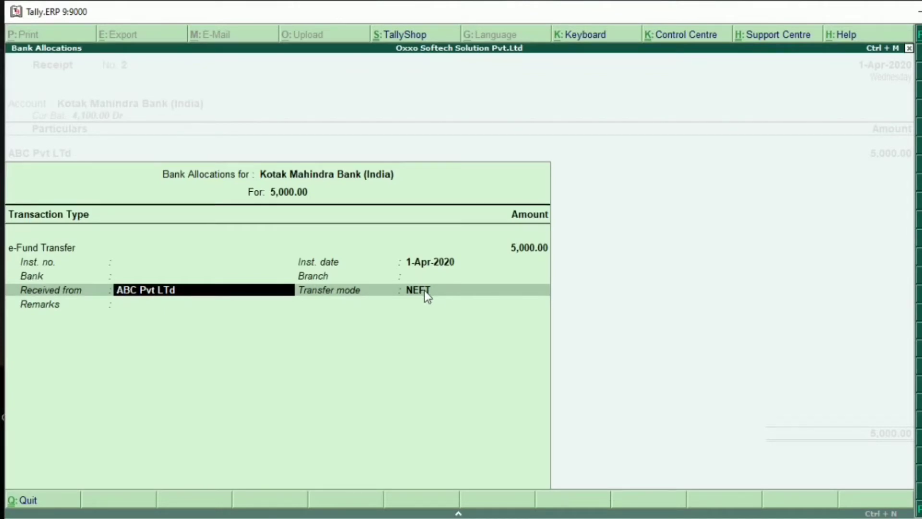
pyautogui.press('BackSpace')
pyautogui.press('BackSpace')
pyautogui.press('BackSpace')
pyautogui.press('BackSpace')
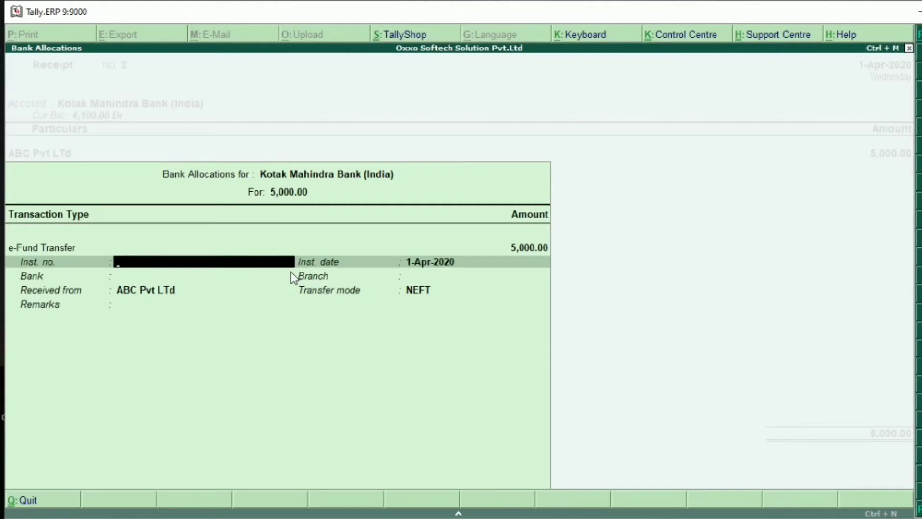
pyautogui.press('BackSpace')
pyautogui.press('BackSpace')
# - Set the transaction type to Cheque/DD with instrument number 000100 and instrument date 2-Apr-2020
pyautogui.press('Up')
pyautogui.press('Up')
pyautogui.press('Return')
pyautogui.press('Return')
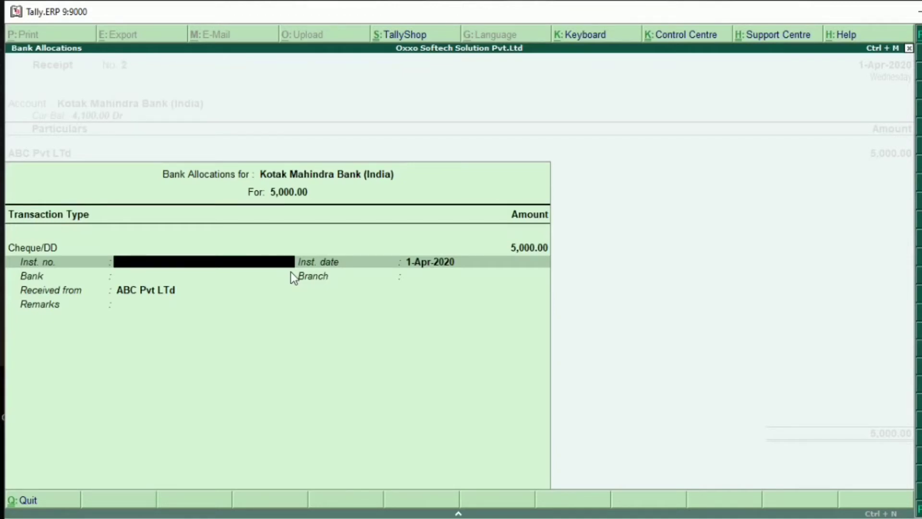
pyautogui.write('000100')
pyautogui.press('Return')
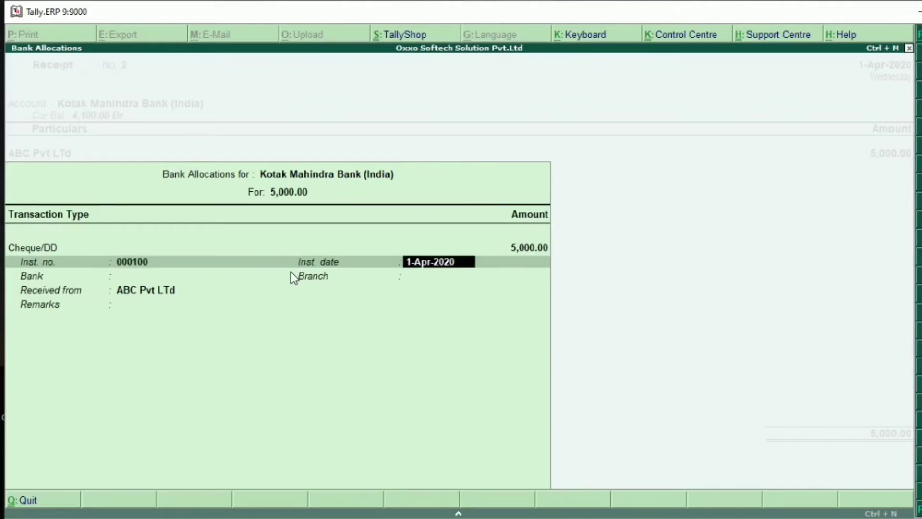
pyautogui.write('2april')
pyautogui.press('Return')
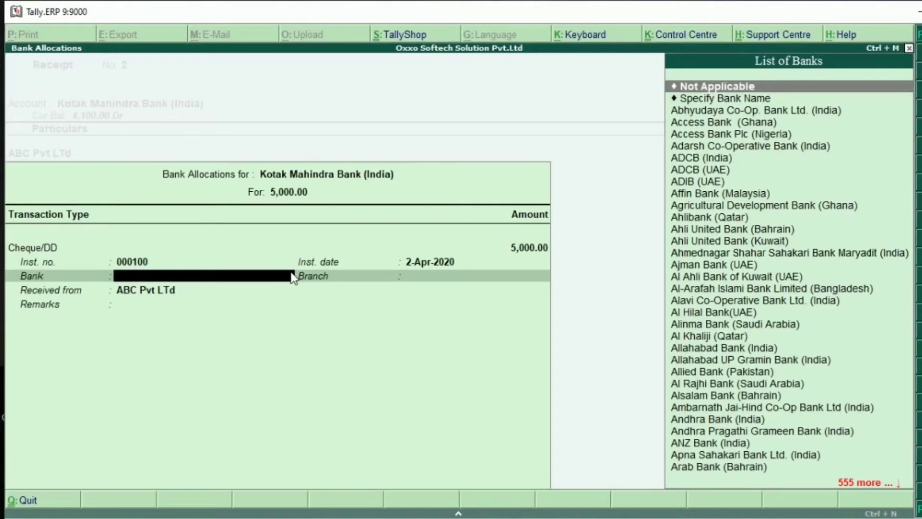
# - Set the received cheque's bank to ICICI Bank (India) and its branch to New Delhi
pyautogui.write('Ici')
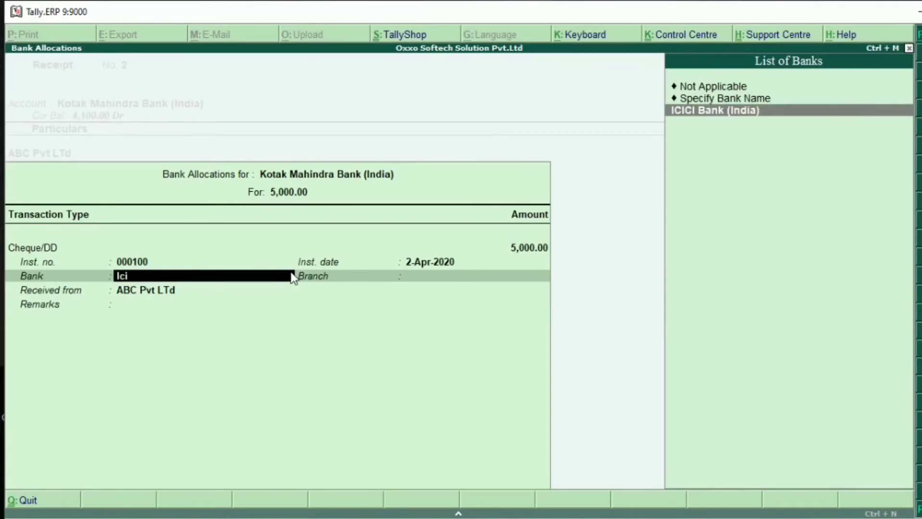
pyautogui.press('Return')
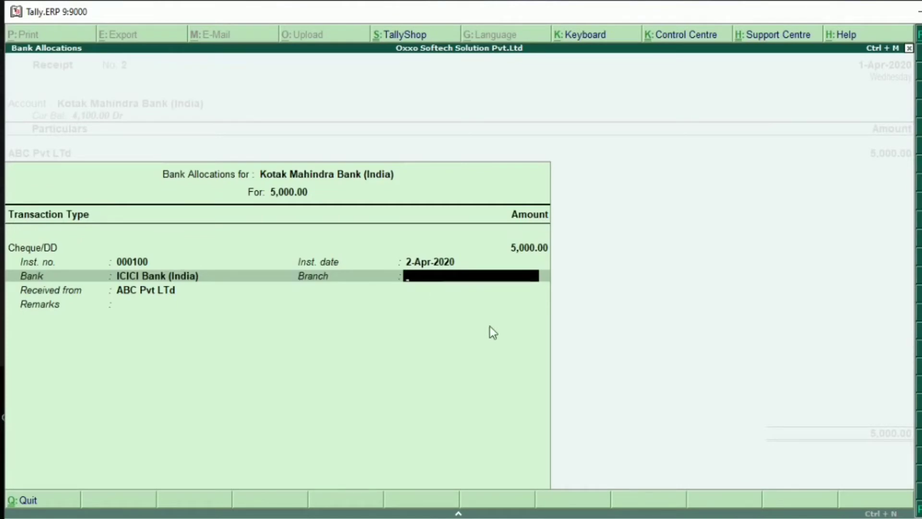
pyautogui.write('New Delhi')
pyautogui.press('Return')
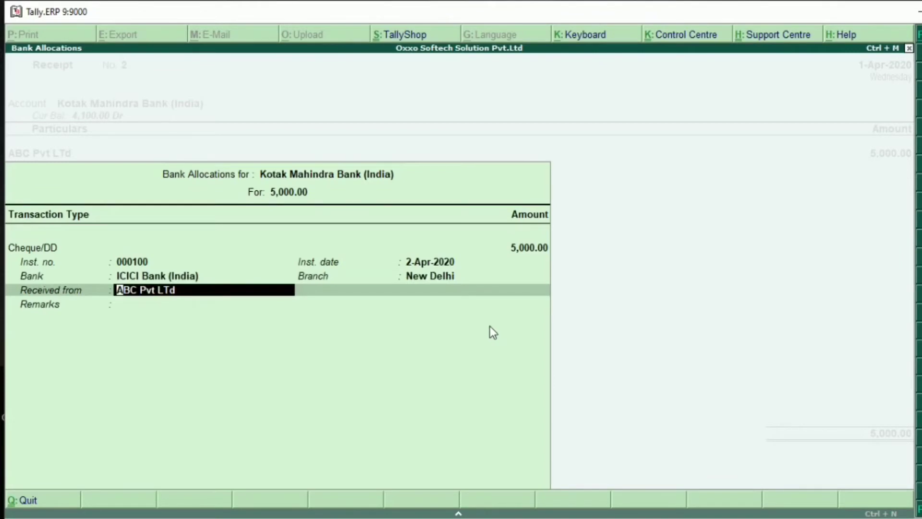
pyautogui.press('Up')
pyautogui.press('Up')
pyautogui.write('Ici')
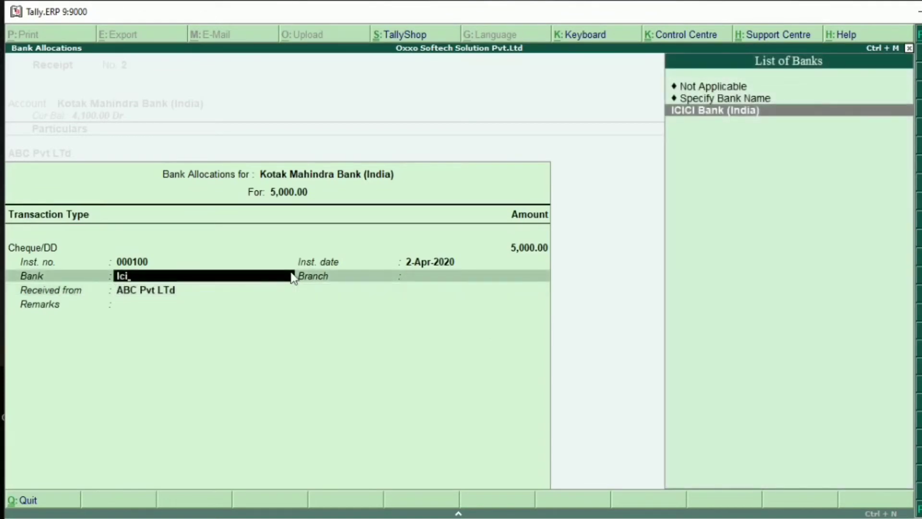
pyautogui.press('Return')
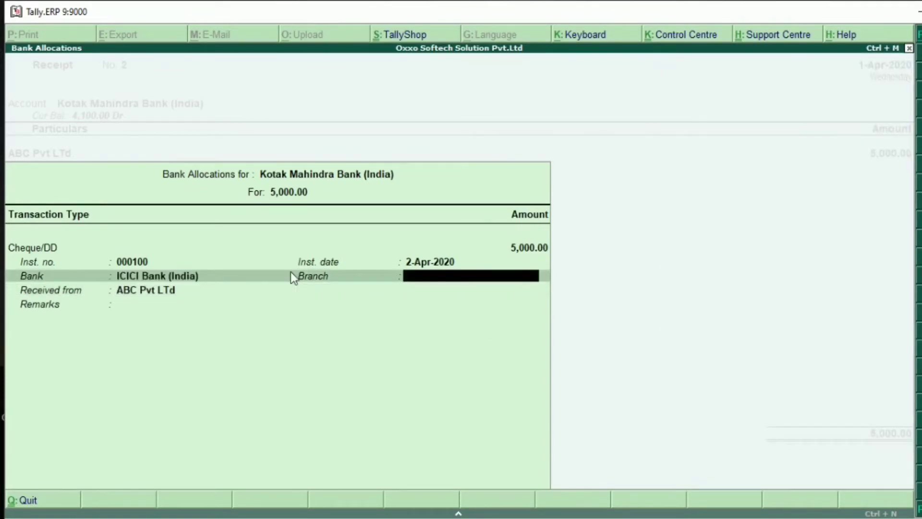
pyautogui.write('New Delhi')
pyautogui.press('Return')
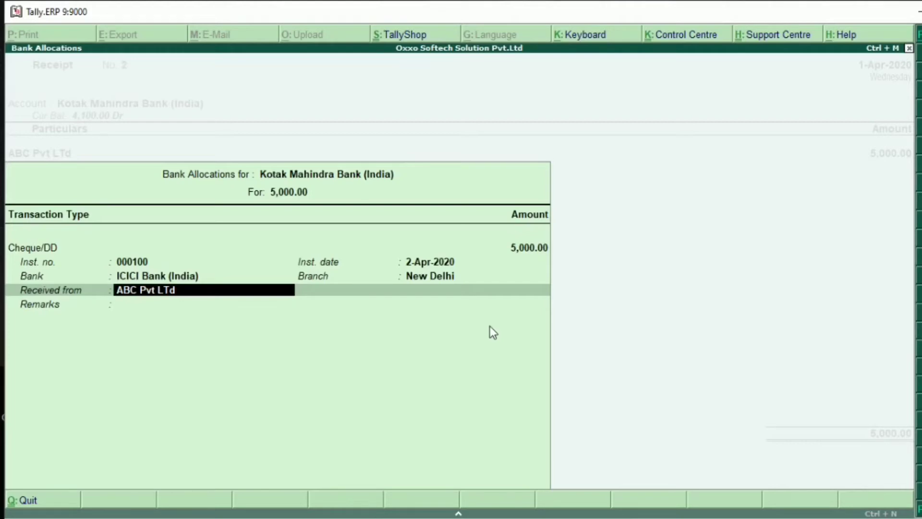
# - Keep ABC Pvt LTd as the payer, leave remarks and narration blank, and save the receipt voucher
pyautogui.press('Return')
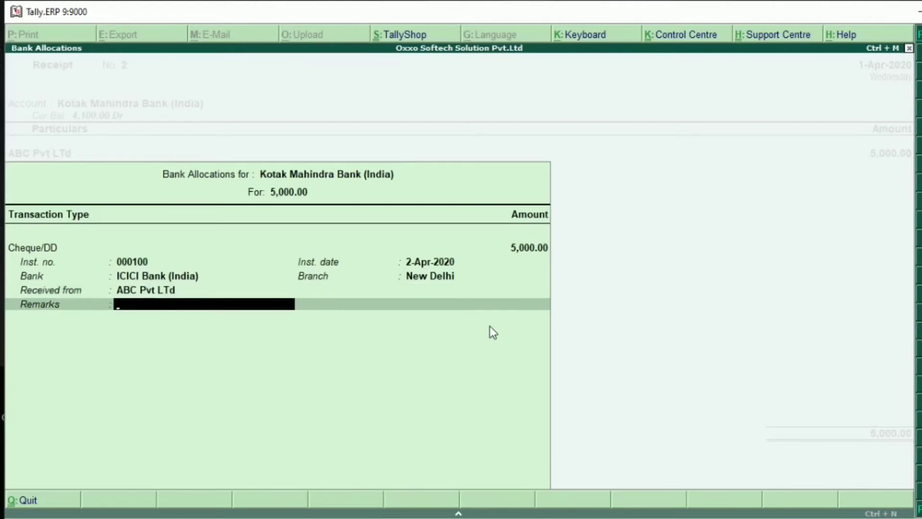
pyautogui.press('Return')
pyautogui.press('Return')
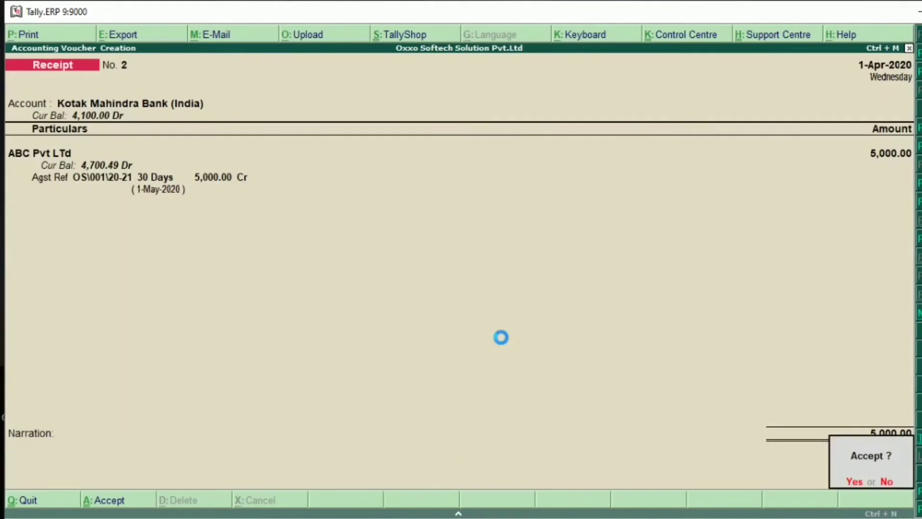
pyautogui.press('Return')
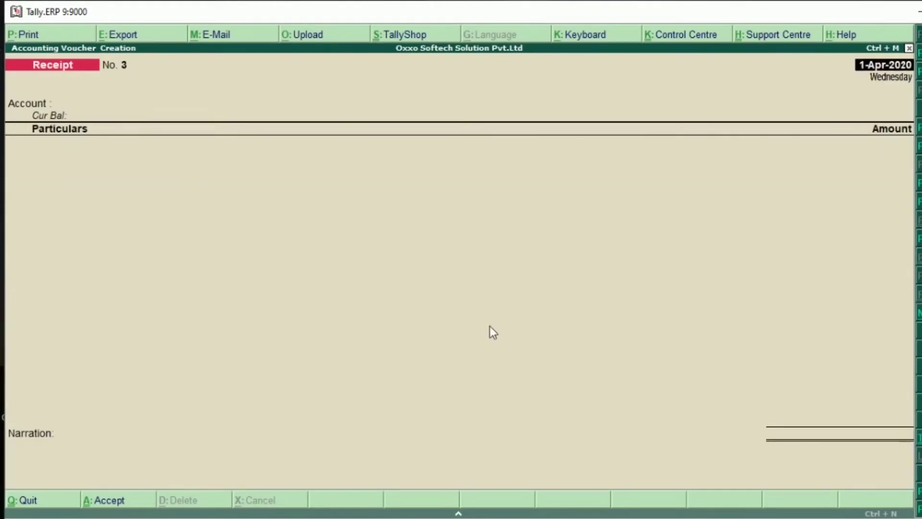
# - Begin the next receipt voucher dated 1-Apr-2020 with Kotak Mahindra Bank (India) as the receiving account
pyautogui.press('Return')
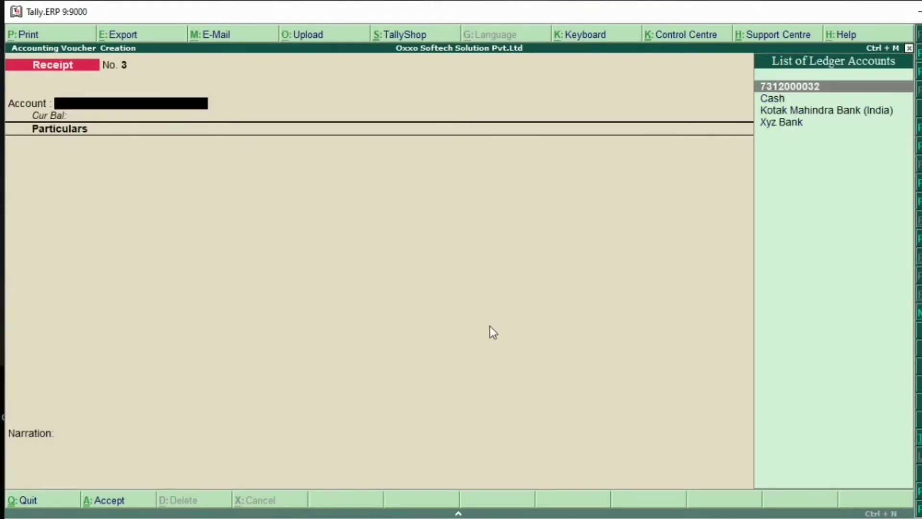
pyautogui.press('Down')
pyautogui.press('Down')
pyautogui.press('Return')
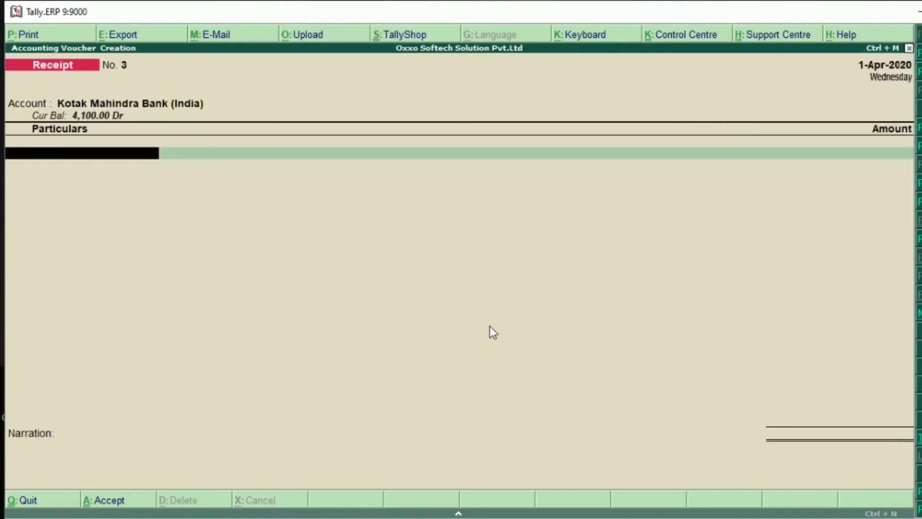
# - Credit ABC Pvt LTd with 10,000 in the new receipt voucher
pyautogui.press('Down')
pyautogui.press('Down')
pyautogui.press('Down')
pyautogui.press('Down')
pyautogui.press('Down')
pyautogui.press('Down')
pyautogui.press('Down')
pyautogui.press('Down')
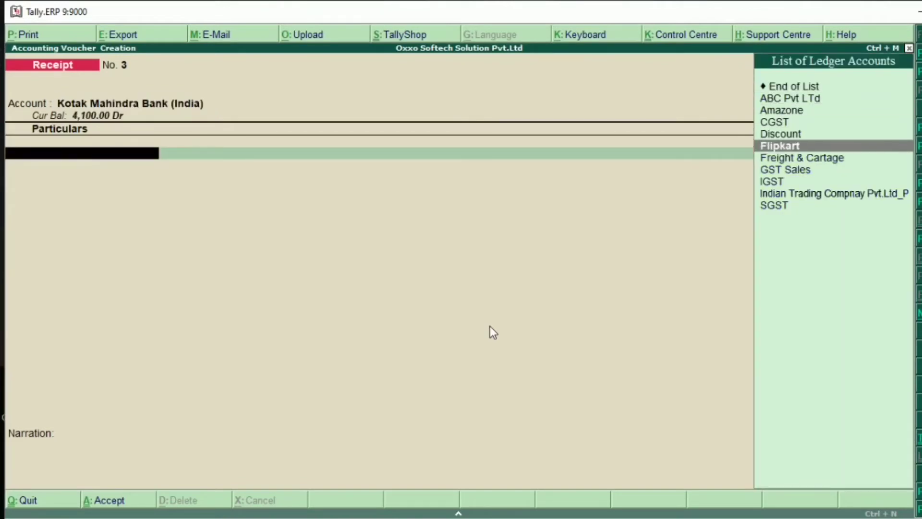
pyautogui.press('Up')
pyautogui.press('Up')
pyautogui.press('Up')
pyautogui.press('Up')
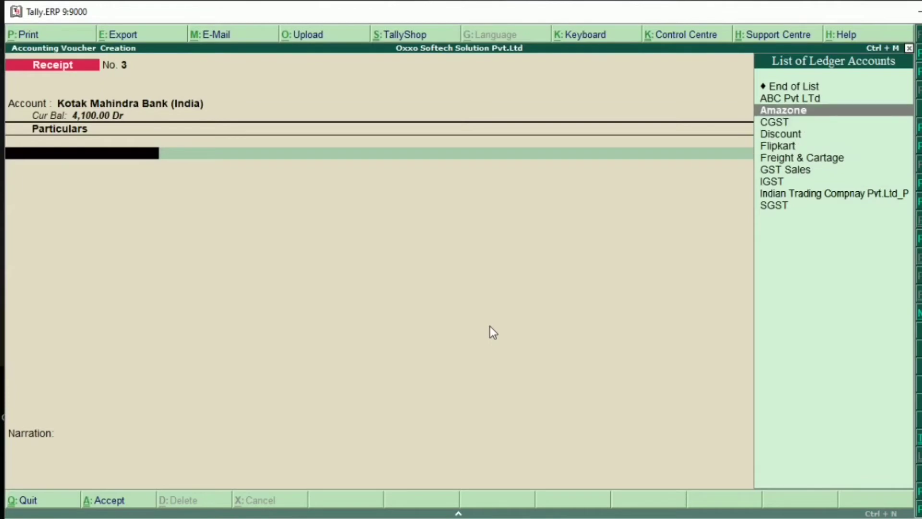
pyautogui.press('Return')
pyautogui.write('10000')
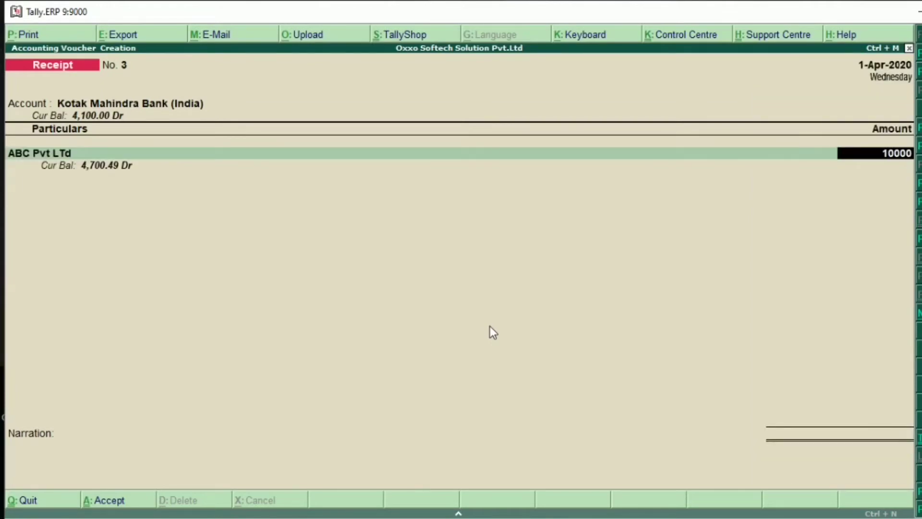
pyautogui.press('Return')
# - Allocate 4,700.49 against the pending bill OS\001\20-21 and the remaining 5,299.51 as On Account
pyautogui.press('Return')
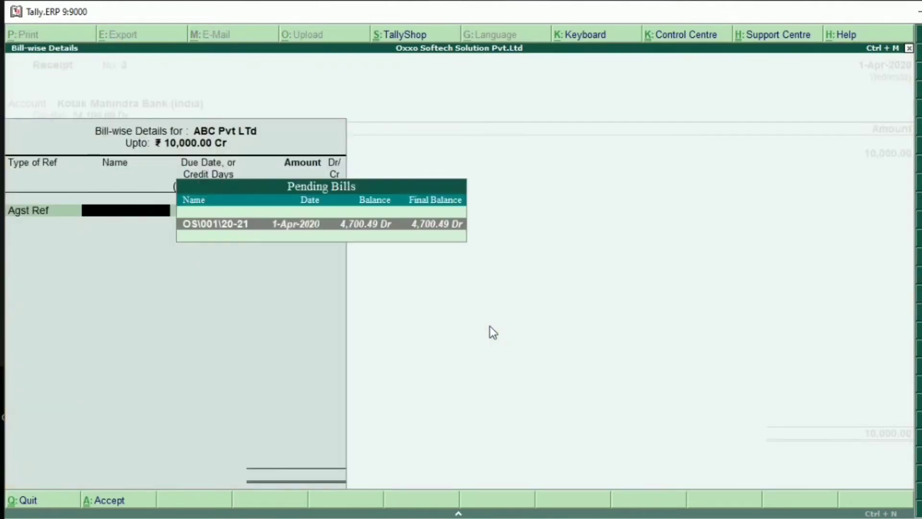
pyautogui.press('Return')
pyautogui.press('Return')
pyautogui.press('Return')
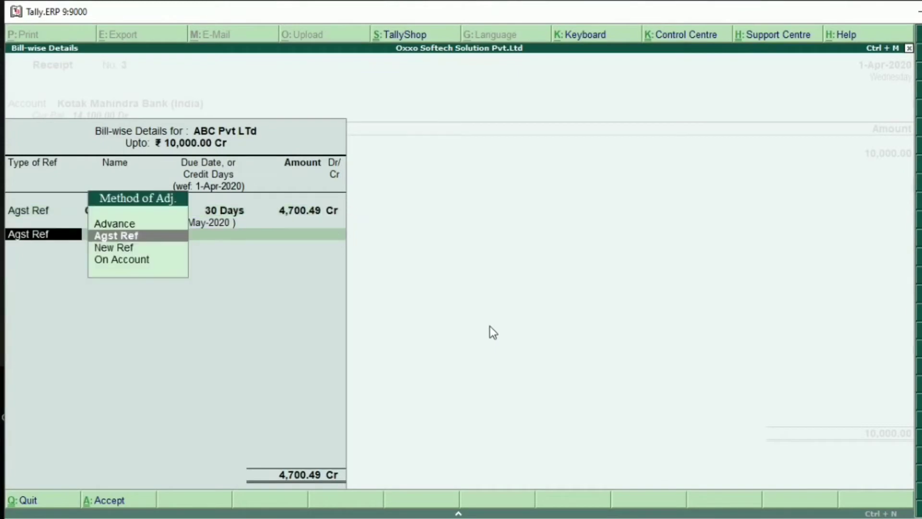
pyautogui.press('Down')
pyautogui.press('Down')
pyautogui.press('Return')
pyautogui.press('Return')
pyautogui.press('Return')
pyautogui.press('Return')
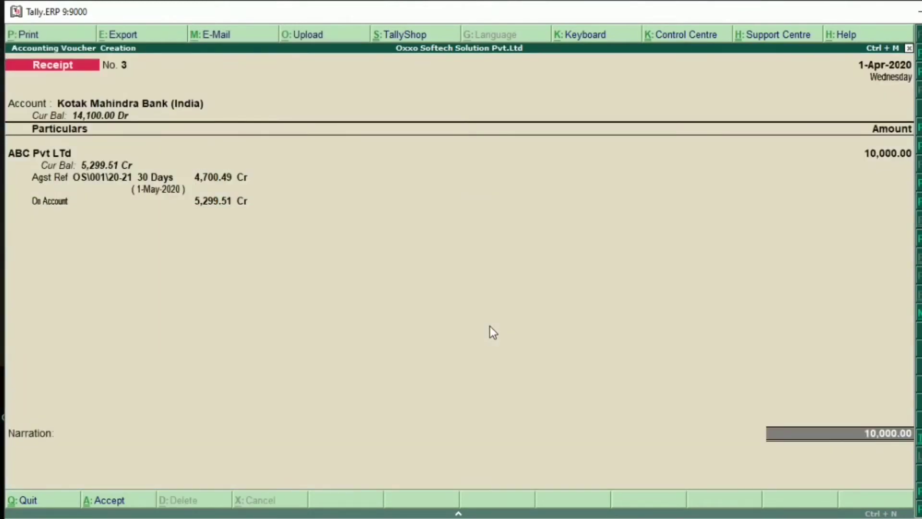
# - Set the receipt's bank allocation to e-Fund Transfer for the full 10,000
pyautogui.press('Return')
pyautogui.press('BackSpace')
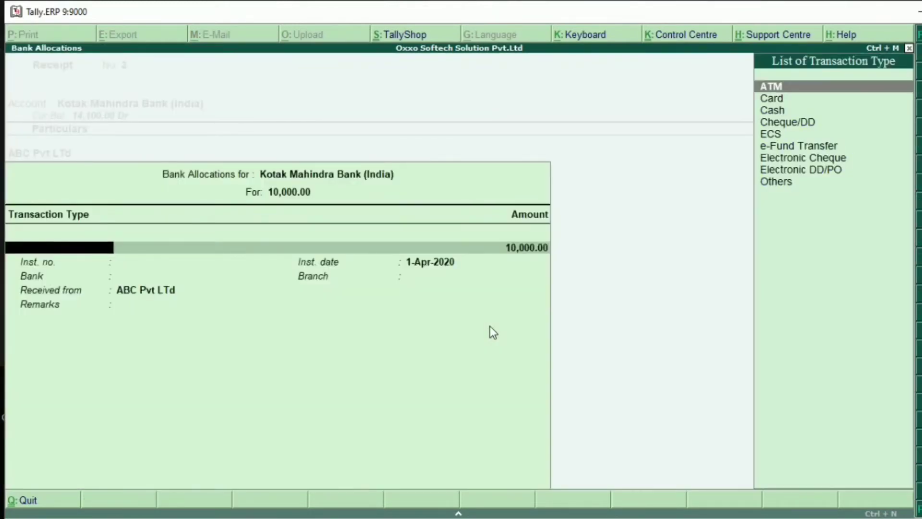
pyautogui.press('Down')
pyautogui.press('Down')
pyautogui.press('Down')
pyautogui.press('Down')
pyautogui.press('Down')
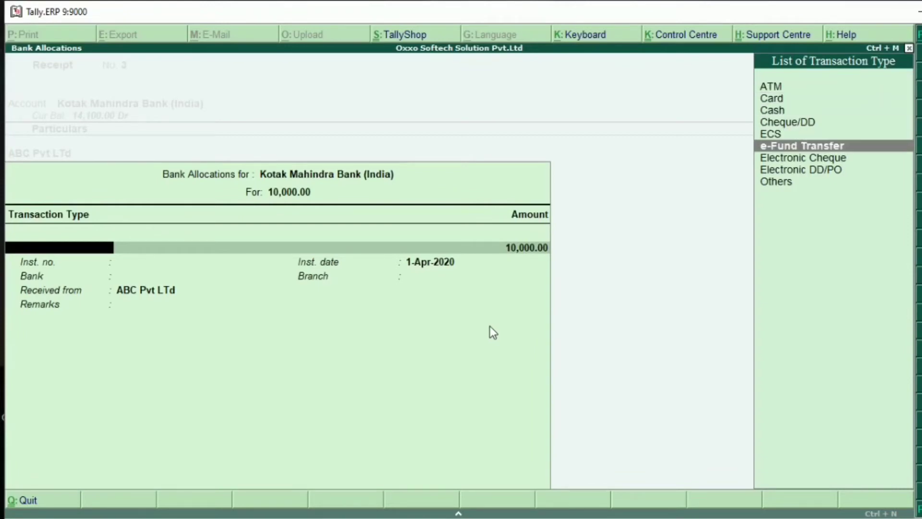
pyautogui.press('Return')
pyautogui.press('Return')
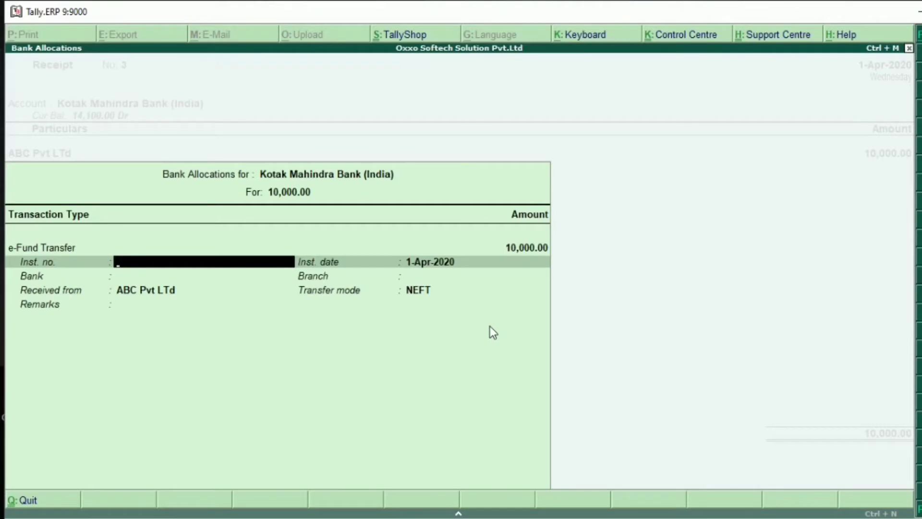
# - Complete the e-fund transfer with instrument number Utr1234567 and bank ICICI Bank (India), and save the receipt voucher
pyautogui.write('Utr1234567')
pyautogui.press('Return')
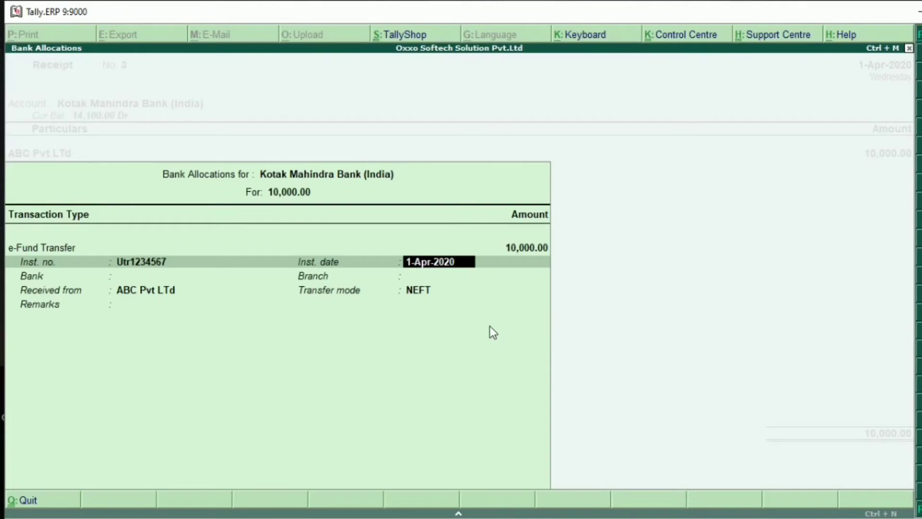
pyautogui.press('Return')
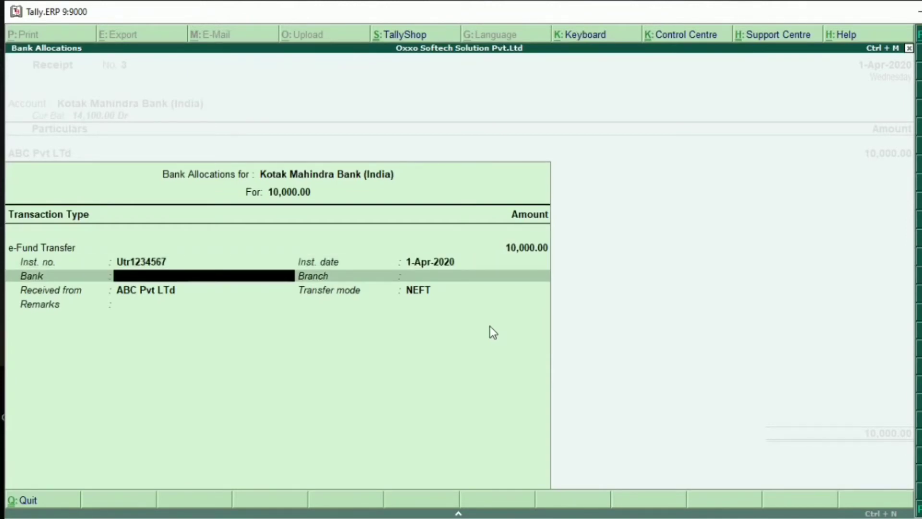
pyautogui.write('Ici')
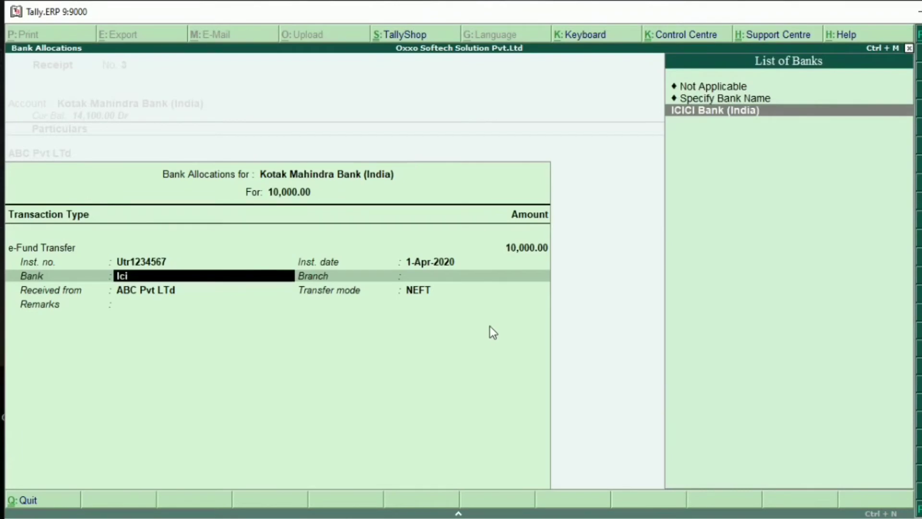
pyautogui.press('Return')
pyautogui.press('Return')
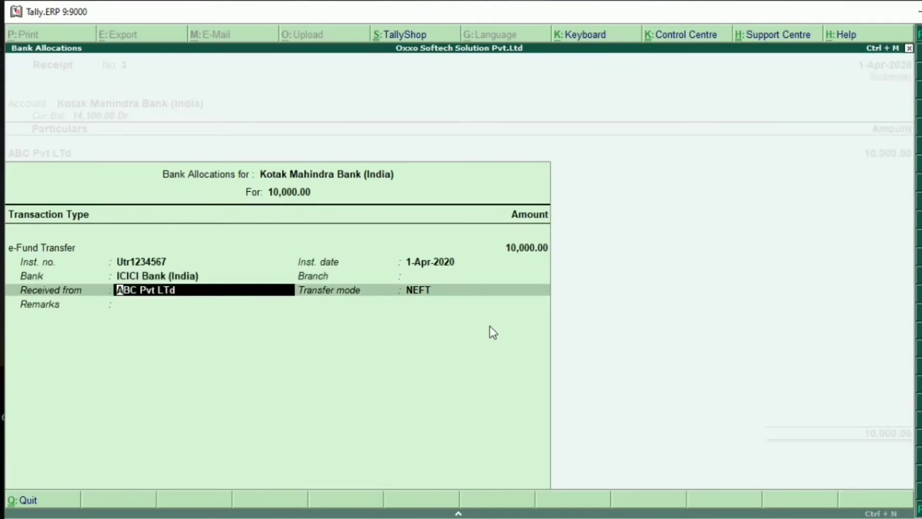
pyautogui.press('Return')
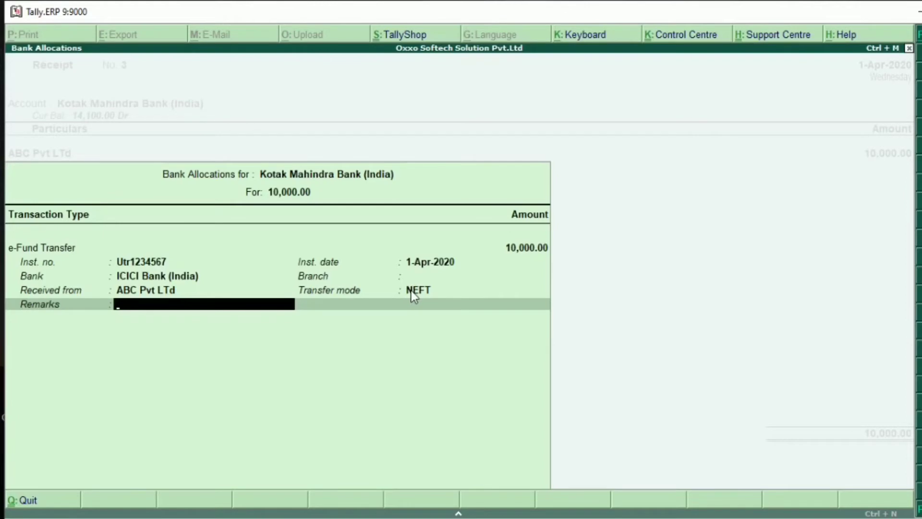
pyautogui.press('Return')
pyautogui.press('Return')
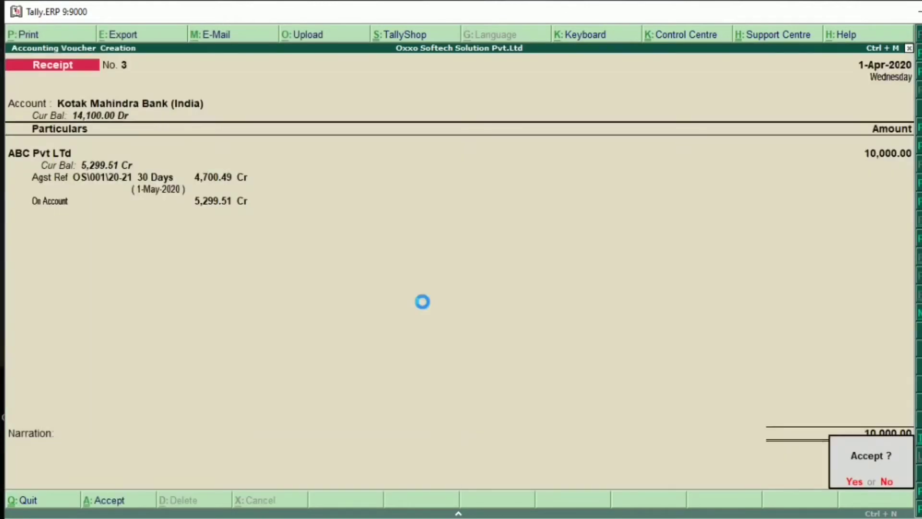
pyautogui.press('Return')
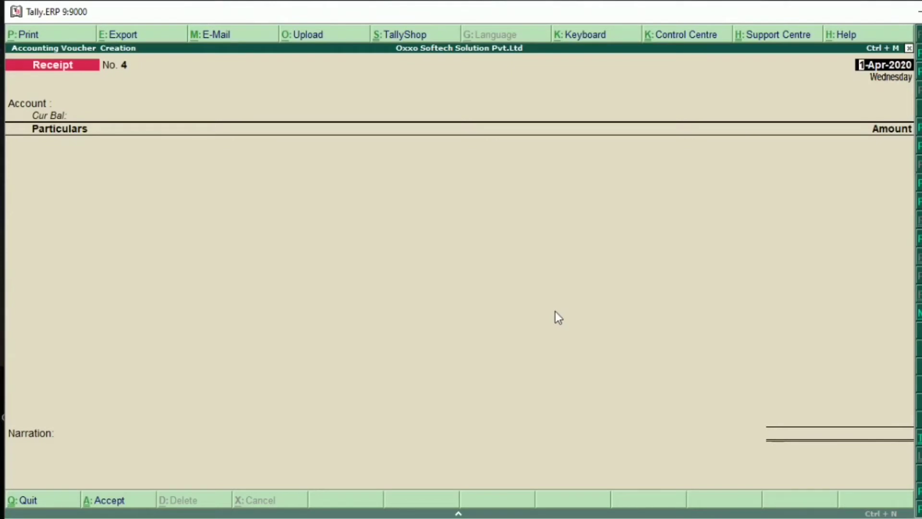
# - Leave voucher entry and open the Bank Reconciliation for Kotak Mahindra Bank (India)
pyautogui.press('Escape')
pyautogui.press('Return')
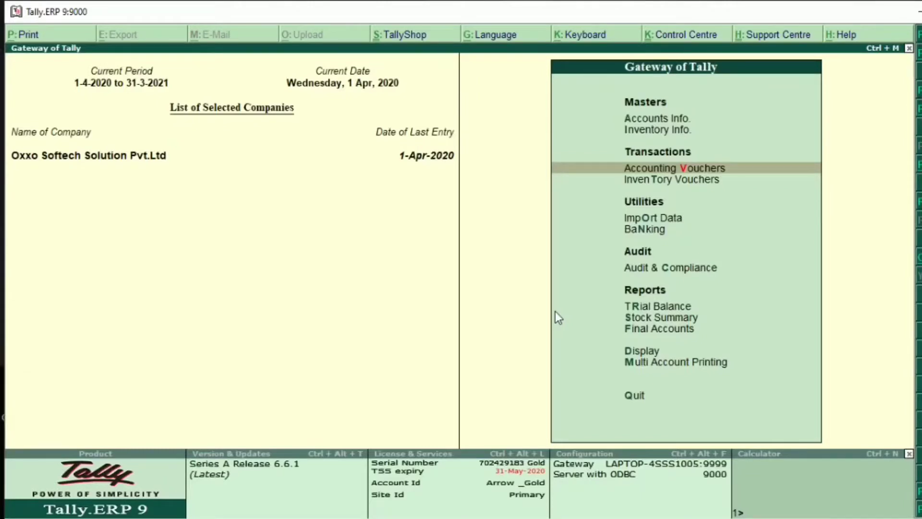
pyautogui.press('Down')
pyautogui.press('Down')
pyautogui.press('Down')
pyautogui.press('Return')
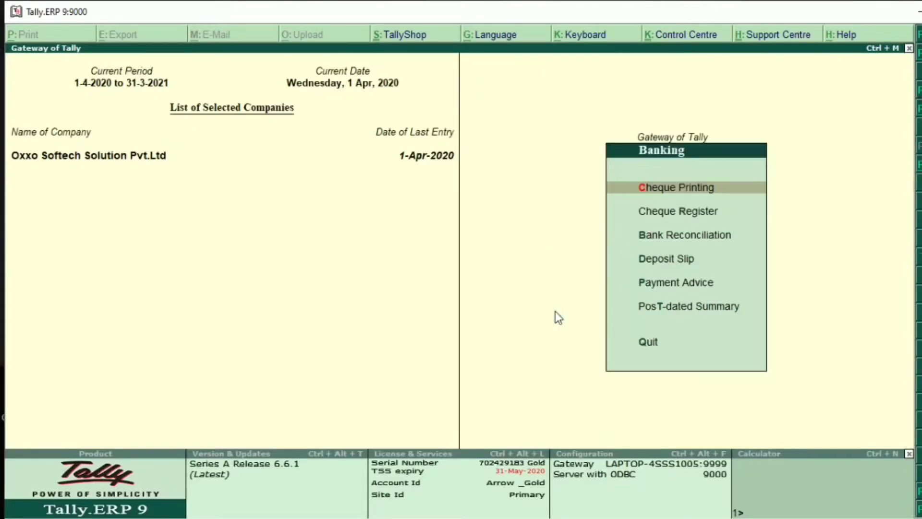
pyautogui.press('Down')
pyautogui.press('Down')
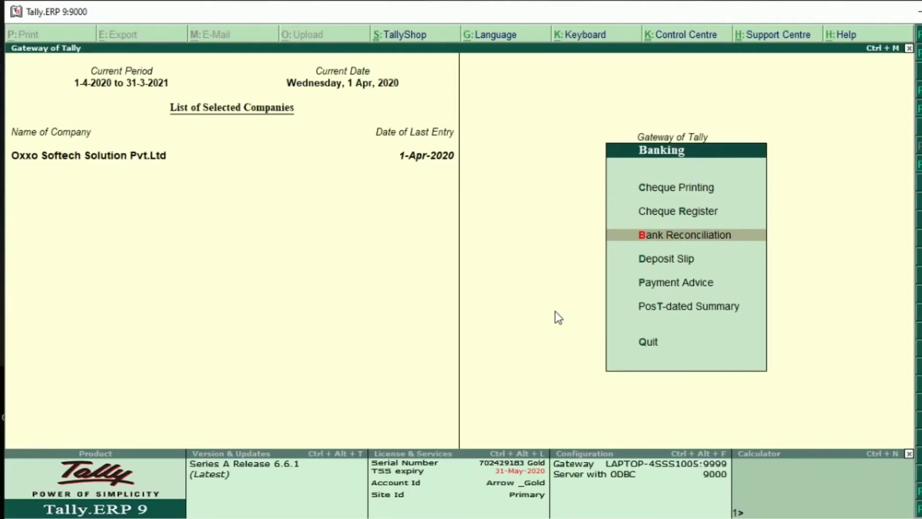
pyautogui.press('Return')
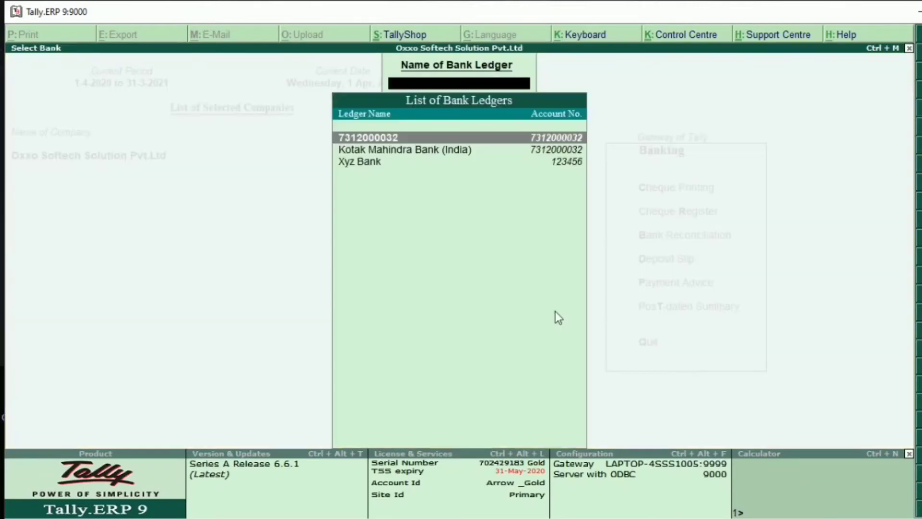
pyautogui.press('Down')
pyautogui.press('Return')
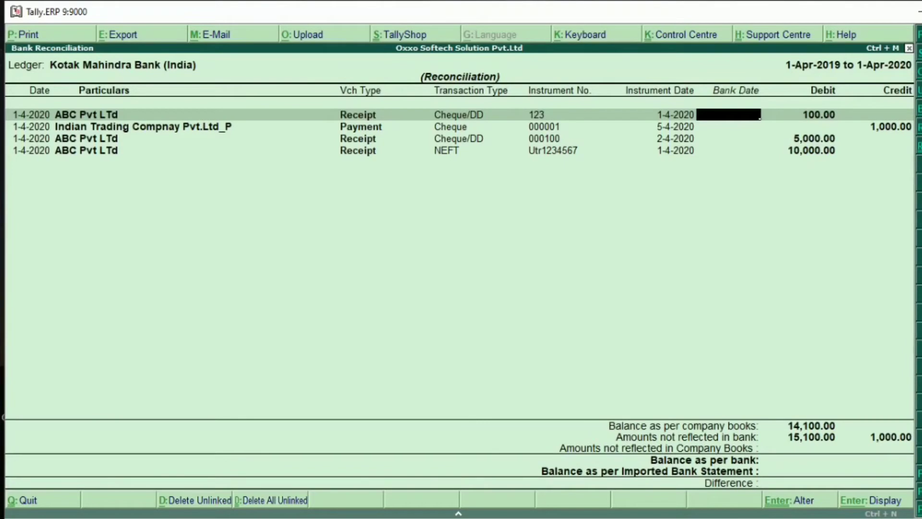
# - Configure the reconciliation for All Vouchers, with narrations and remarks shown
pyautogui.press('F12')
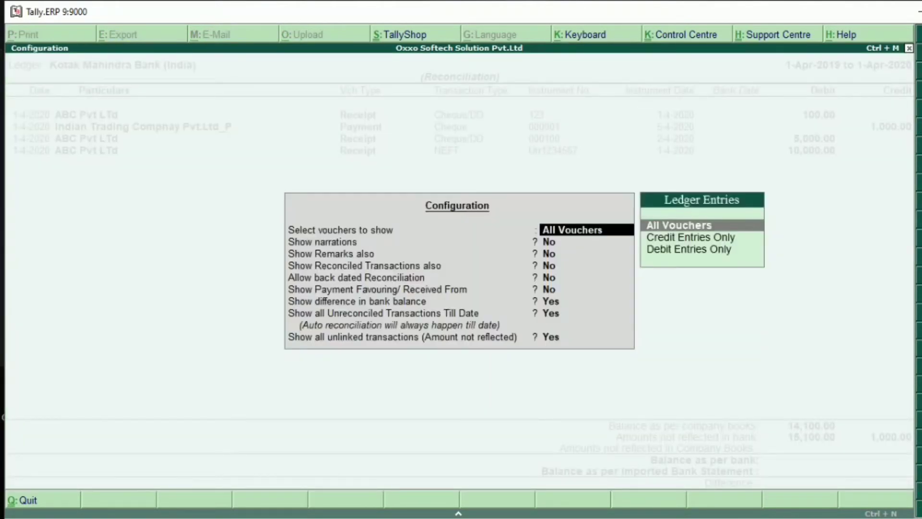
pyautogui.press('Down')
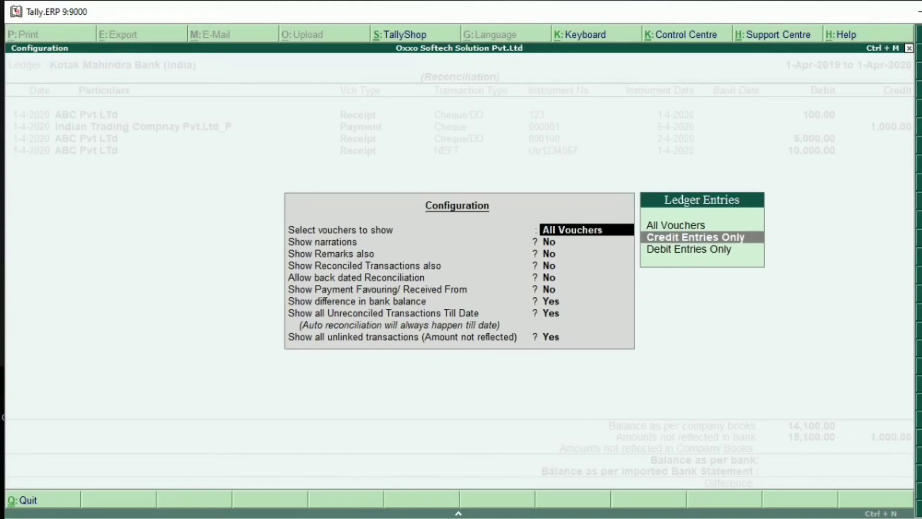
pyautogui.press('Up')
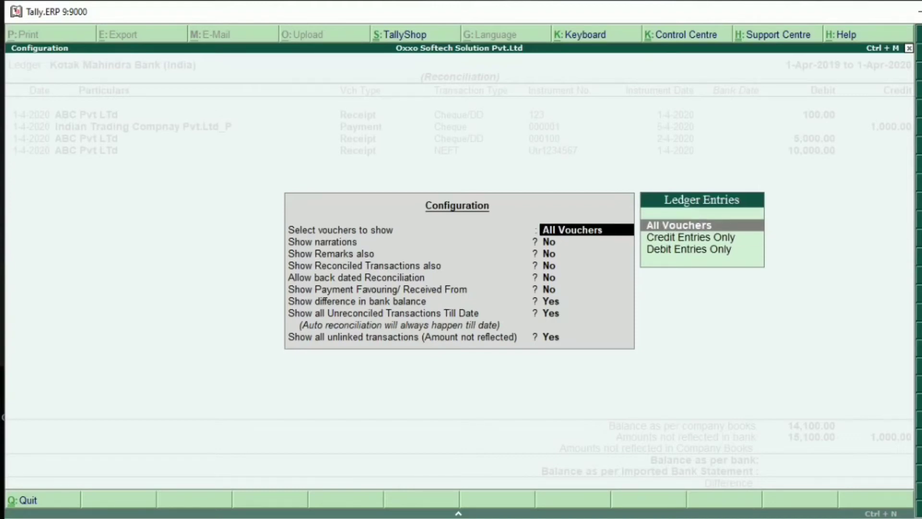
pyautogui.press('Return')
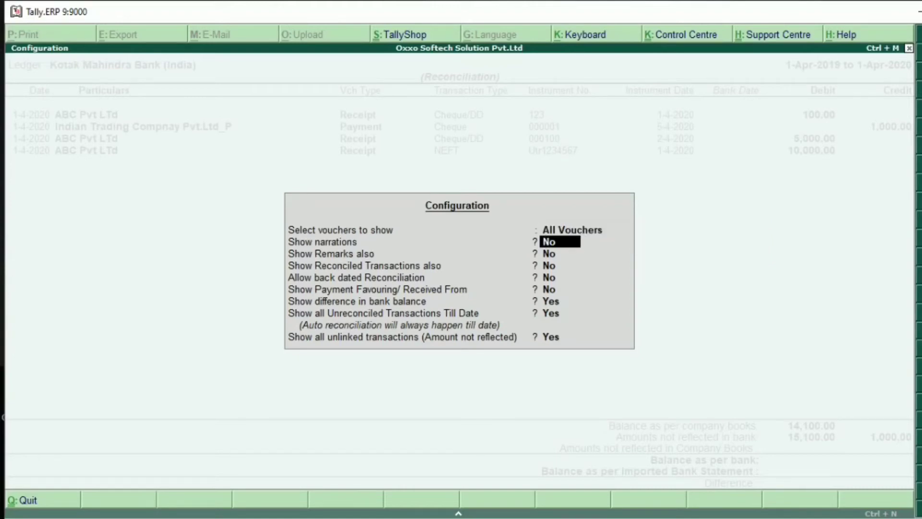
pyautogui.write('y')
pyautogui.press('Return')
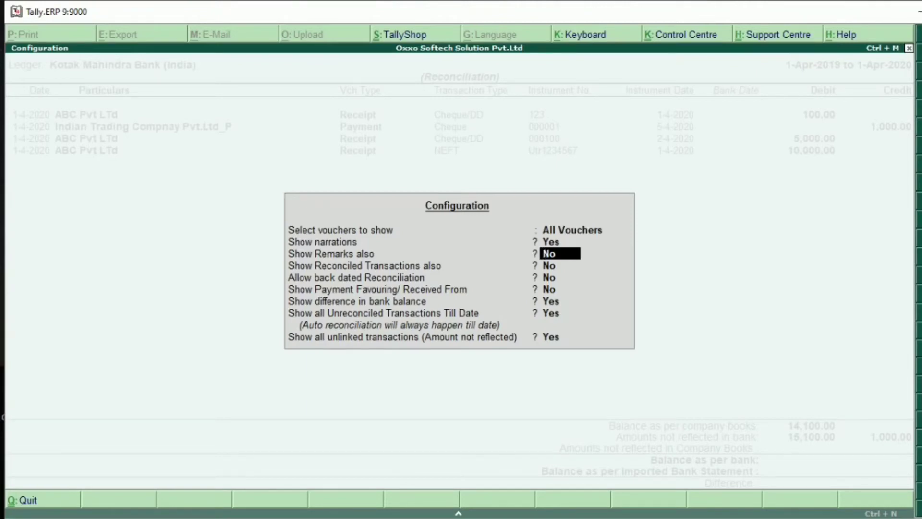
pyautogui.write('y')
pyautogui.press('Return')
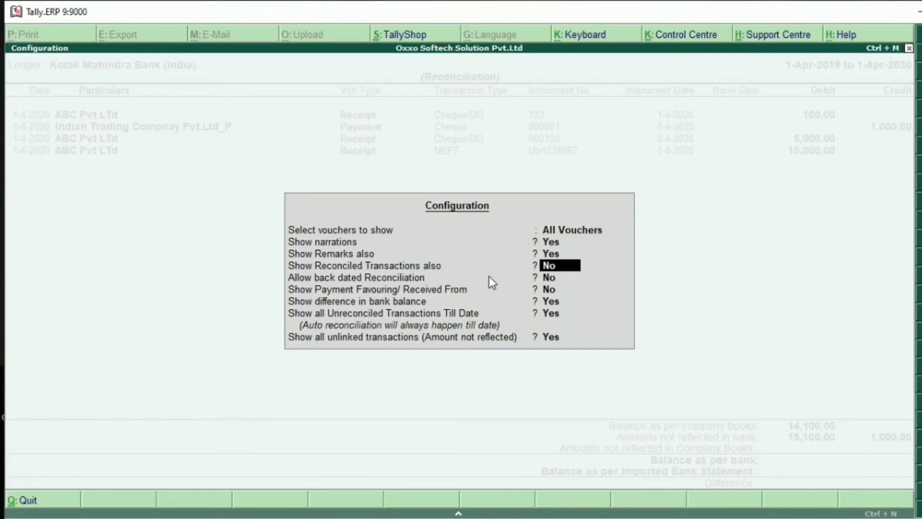
pyautogui.press('y')
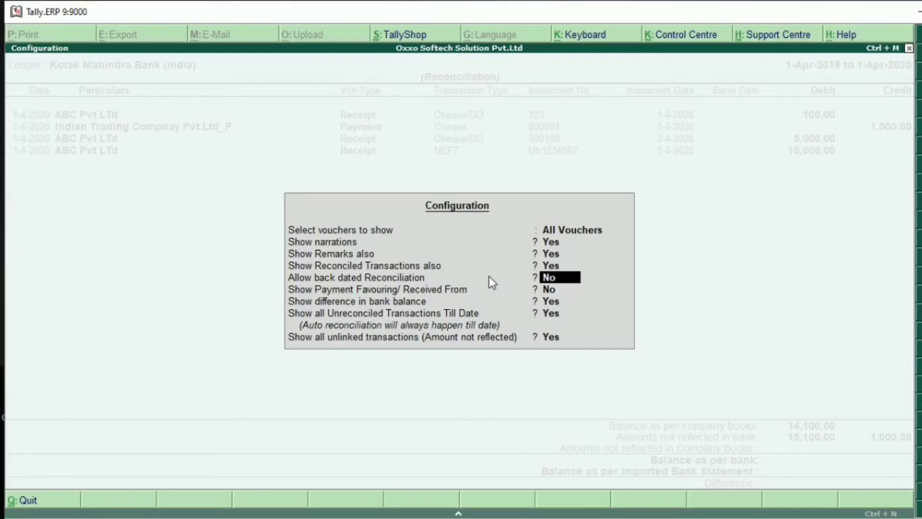
pyautogui.press('Up')
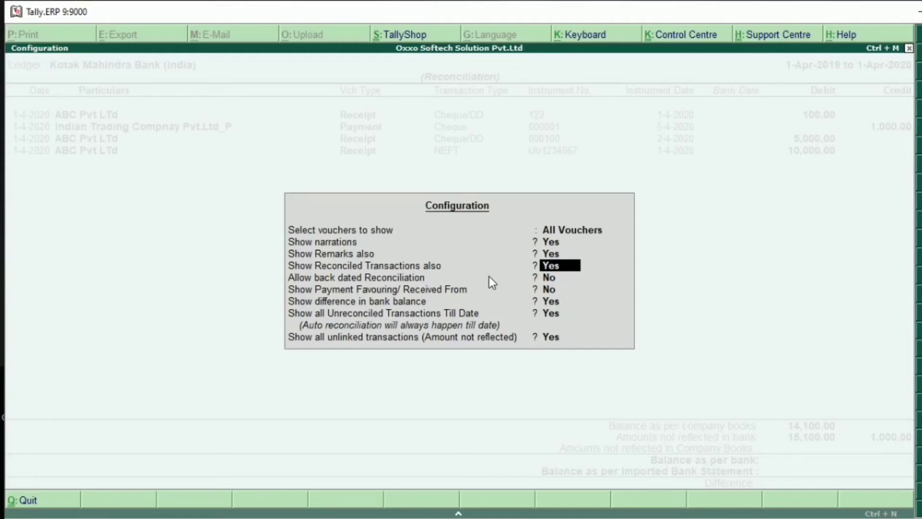
pyautogui.write('n')
pyautogui.press('Return')
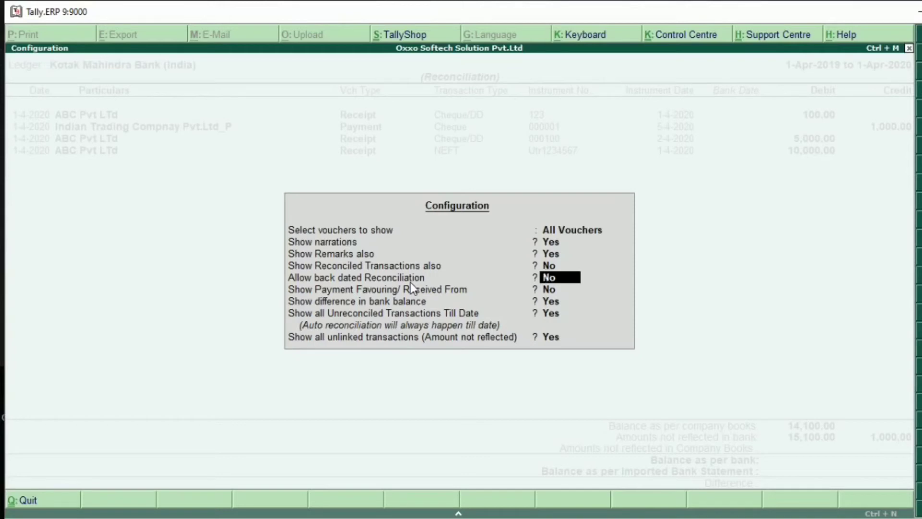
# - Turn on Show Payment Favouring/ Received From and apply the reconciliation configuration
pyautogui.press('Return')
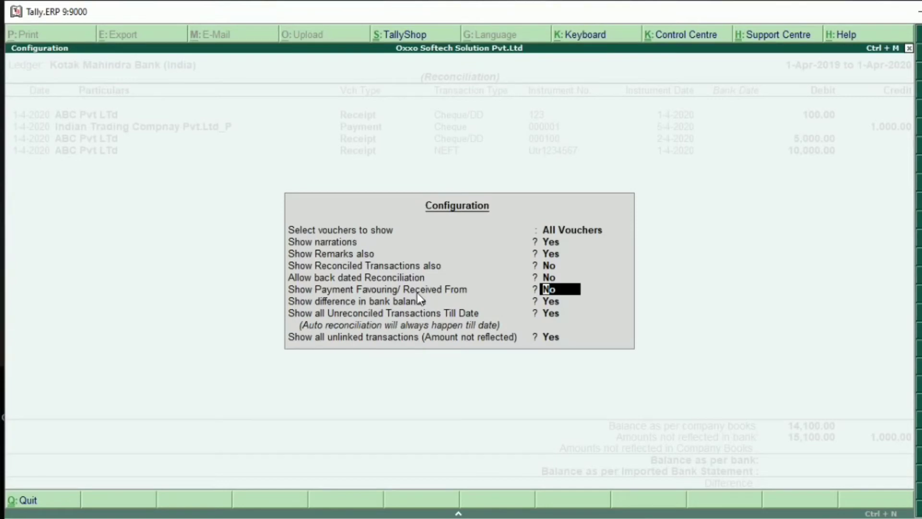
pyautogui.write('y')
pyautogui.press('Return')
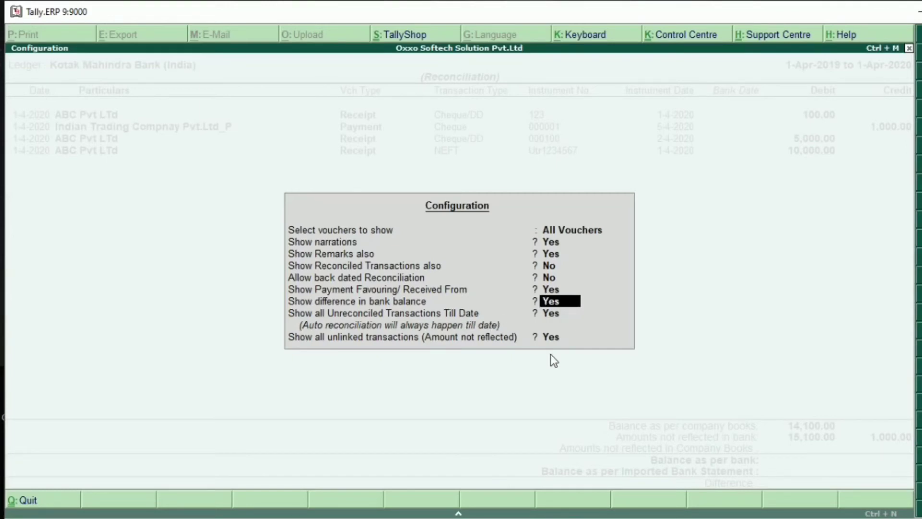
pyautogui.press('Return')
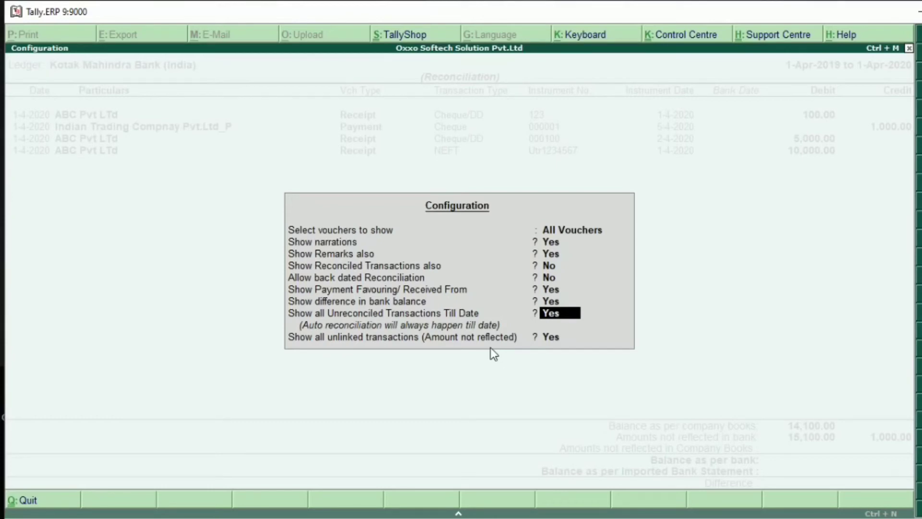
pyautogui.hotkey('ctrl', 'a')
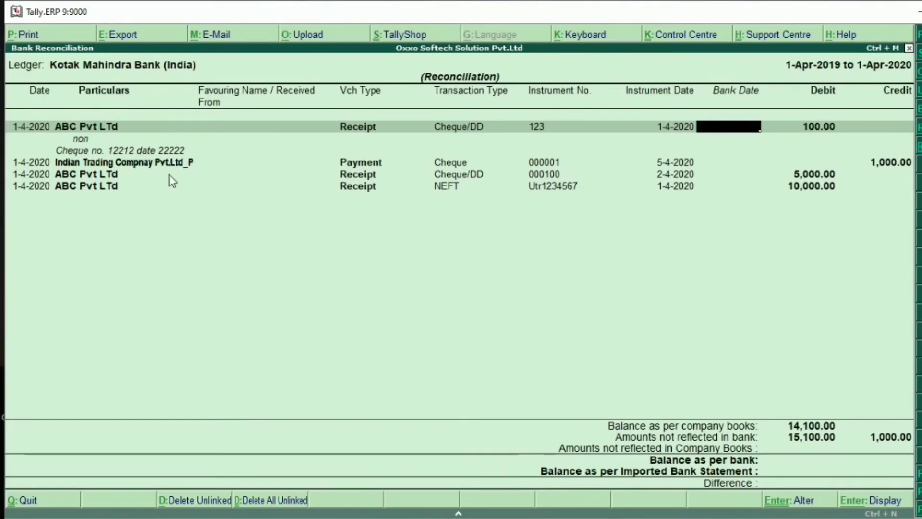
# - Turn off the display of narrations and remarks in the reconciliation configuration
pyautogui.press('F12')
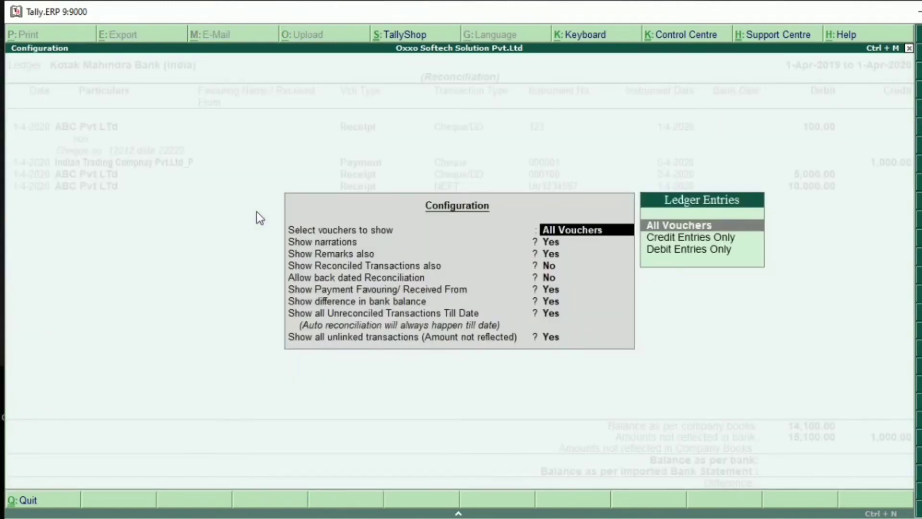
pyautogui.press('Return')
pyautogui.write('n')
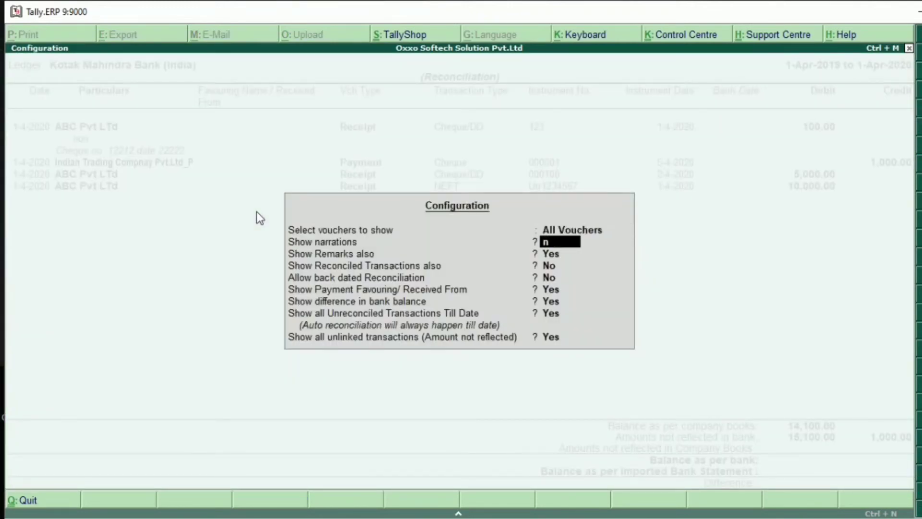
pyautogui.press('Return')
pyautogui.write('n')
pyautogui.press('Return')
pyautogui.press('Return')
pyautogui.hotkey('ctrl', 'a')
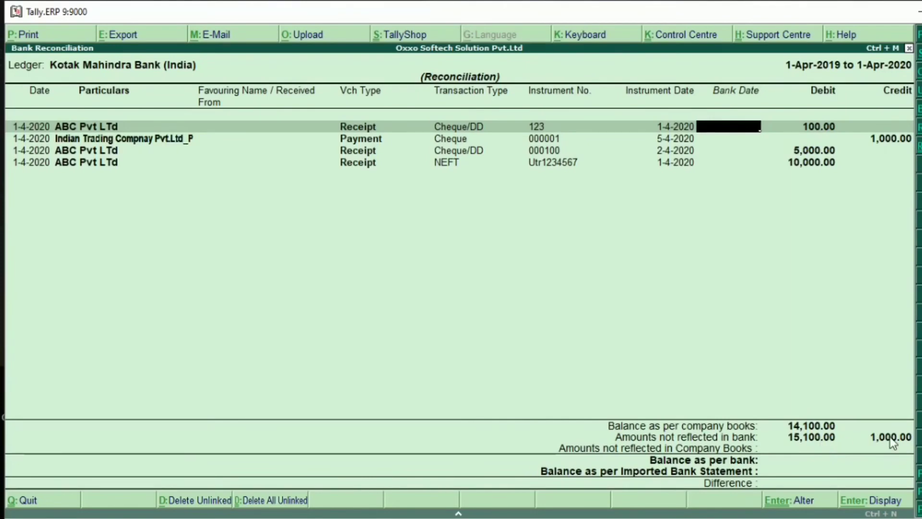
# - Enter bank dates 4-4-2020, 7-4-2020, 5-4-2020 and 1-4-2020 for the four reconciliation entries, from first to last
pyautogui.write('4')
pyautogui.press('Return')
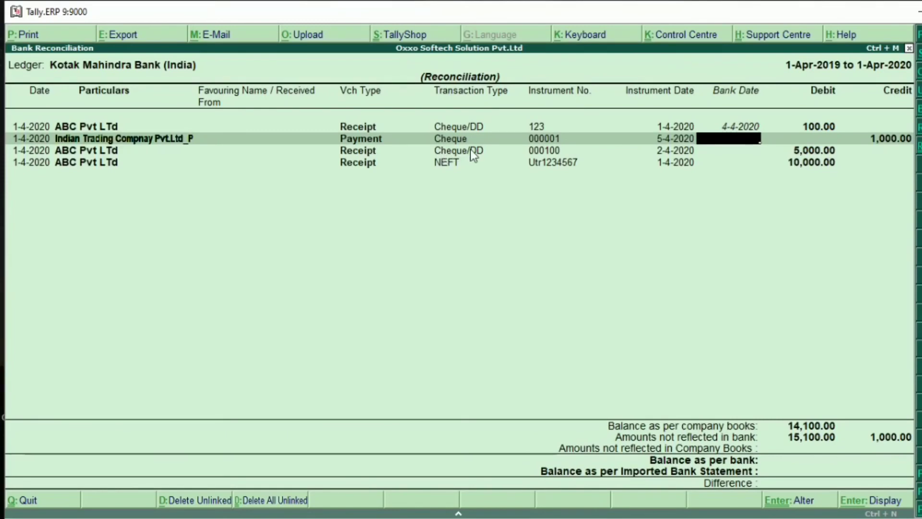
pyautogui.write('7')
pyautogui.press('Return')
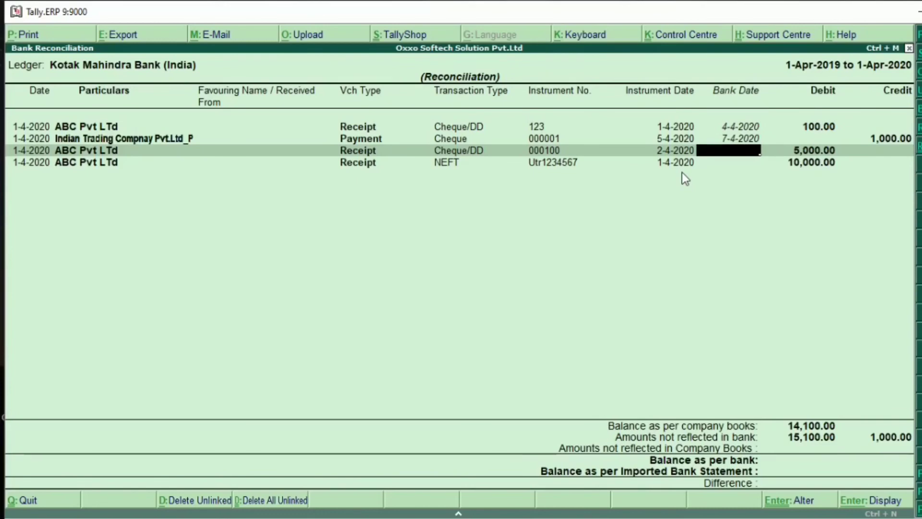
pyautogui.write('5')
pyautogui.press('Return')
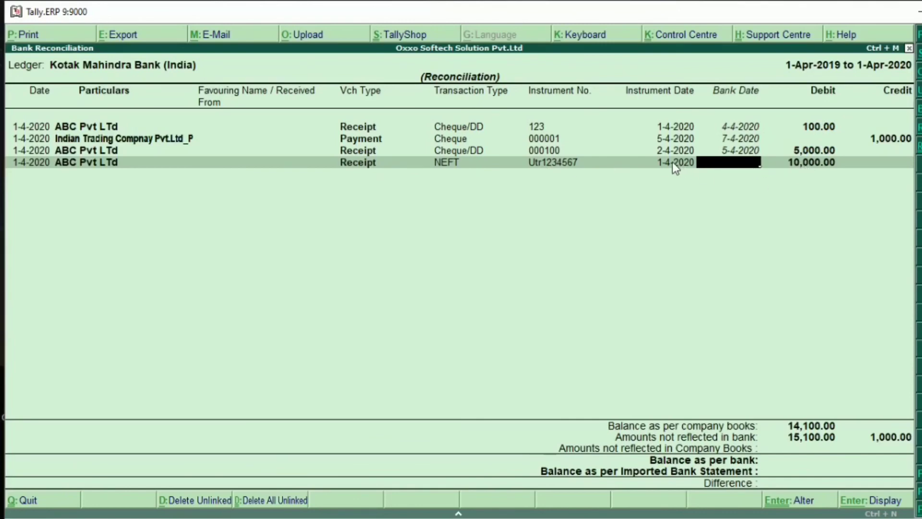
pyautogui.write('1')
pyautogui.press('Return')
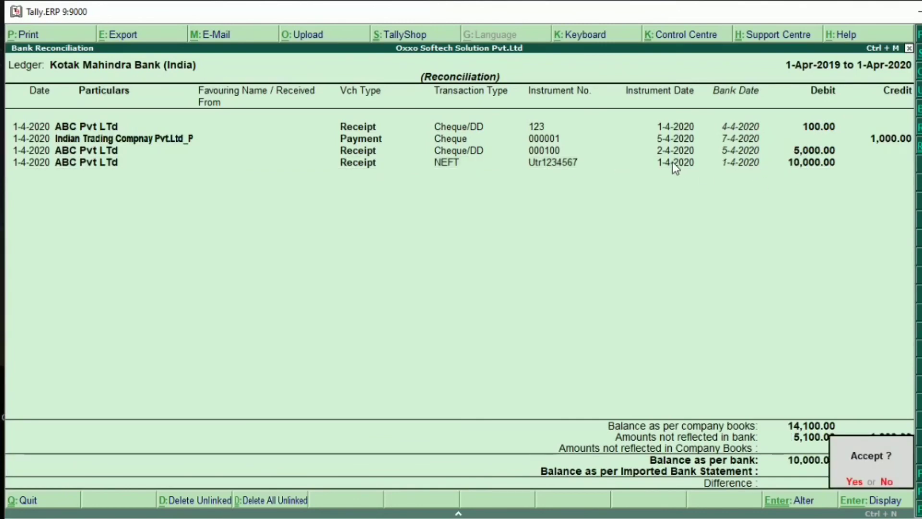
pyautogui.press('Escape')
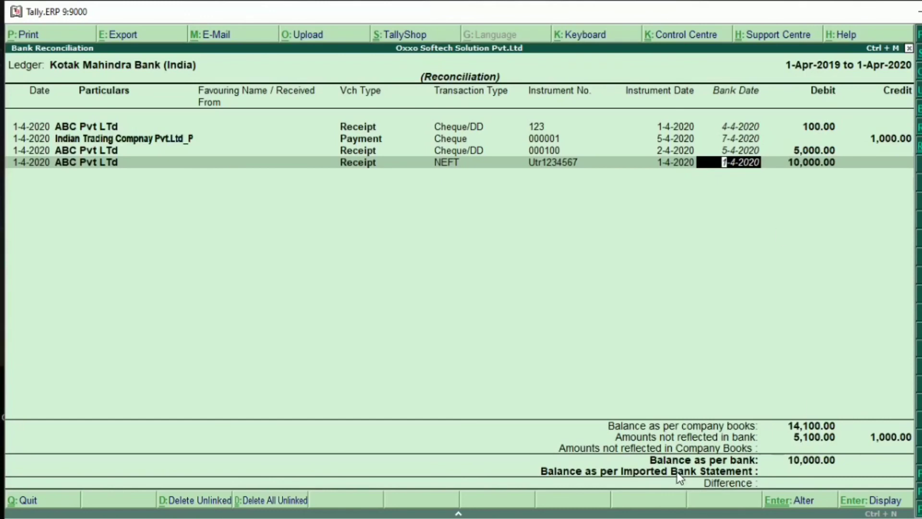
pyautogui.press('Up')
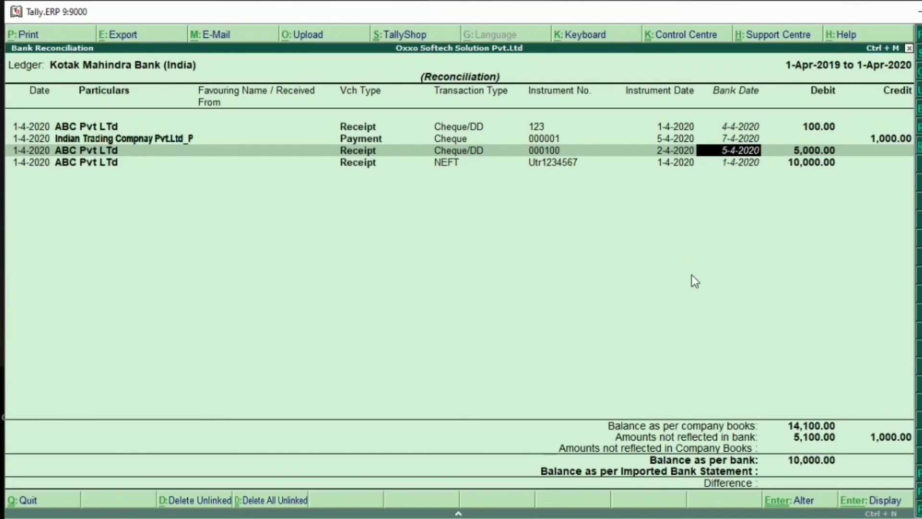
pyautogui.hotkey('ctrl', 'a')
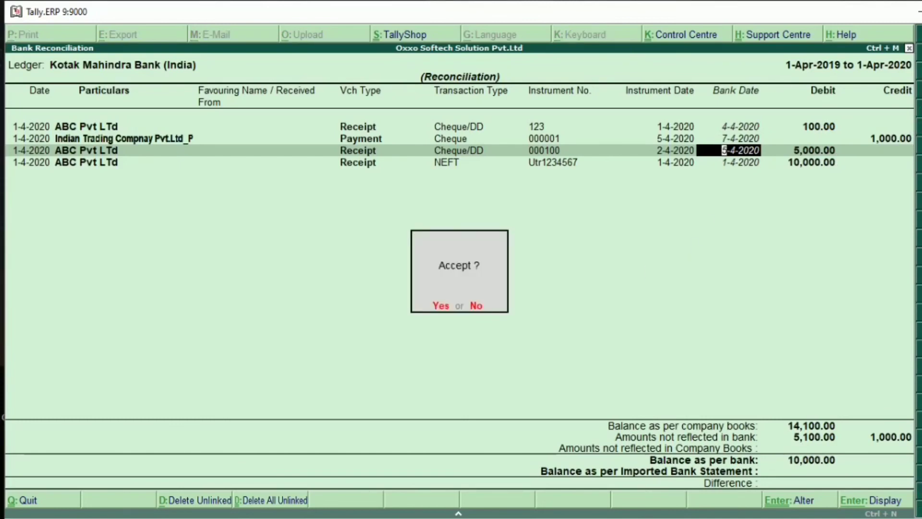
pyautogui.press('Escape')
# - View the opening unreconciled details for Kotak Mahindra Bank (India) and accept them without adding any entry
pyautogui.hotkey('alt', 'u')
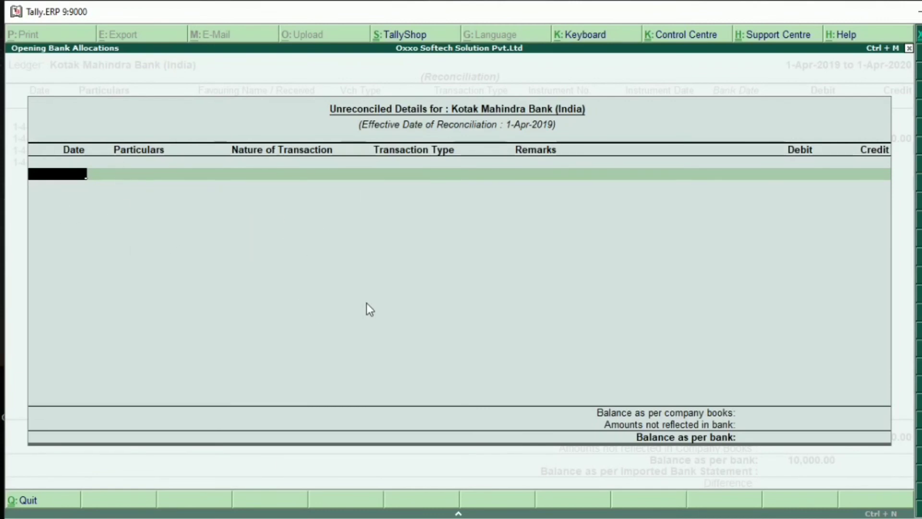
pyautogui.press('Return')
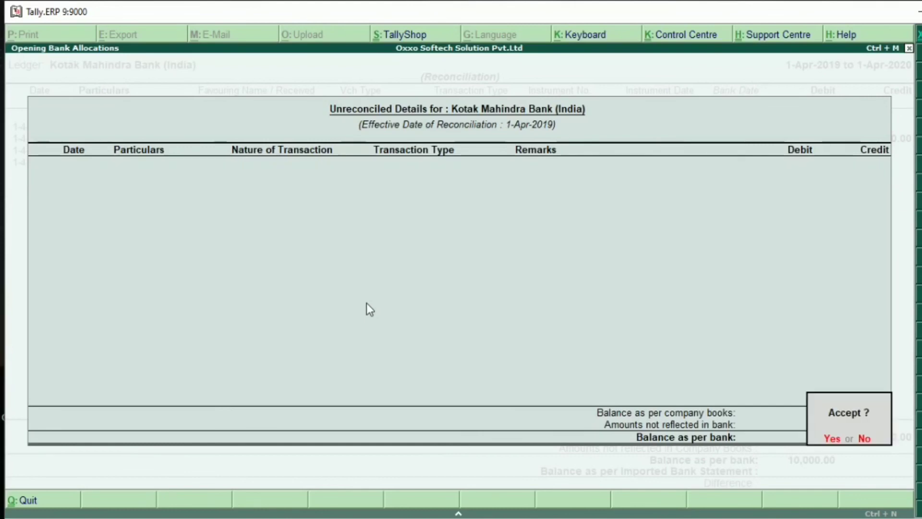
pyautogui.press('Return')
pyautogui.press('Return')
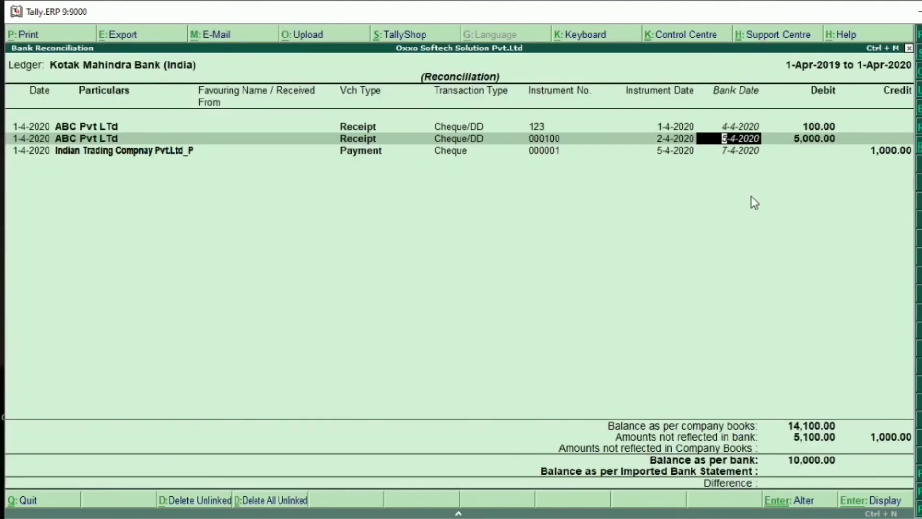
# - Accept the bank reconciliation with its entered bank dates and return to the Gateway of Tally
pyautogui.press('Return')
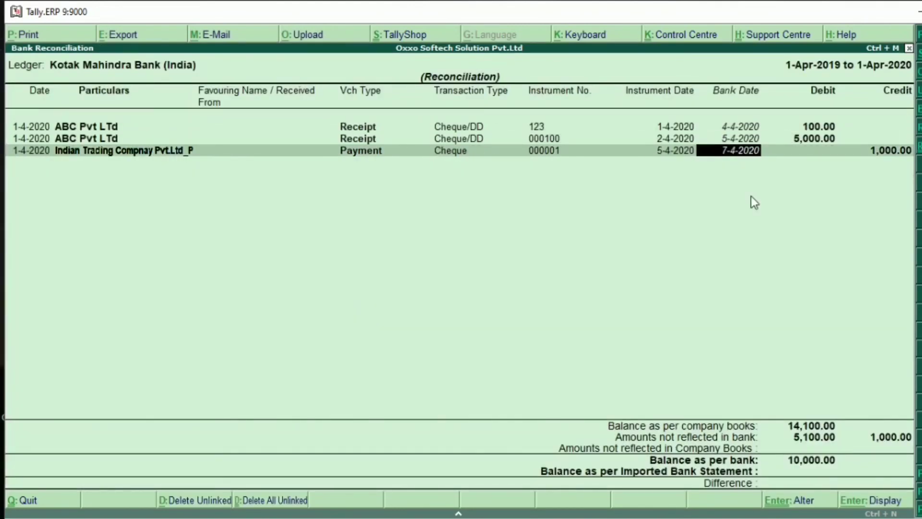
pyautogui.press('Return')
pyautogui.press('Return')
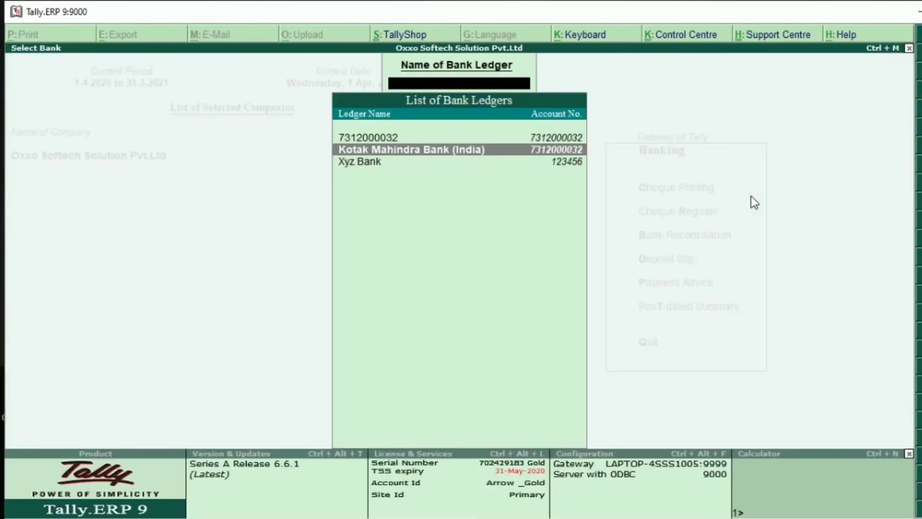
pyautogui.press('Escape')
pyautogui.press('Escape')
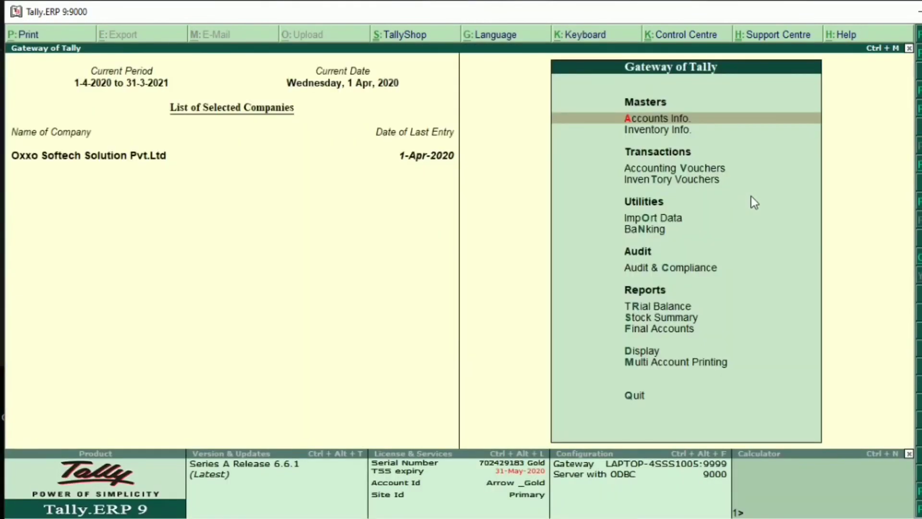